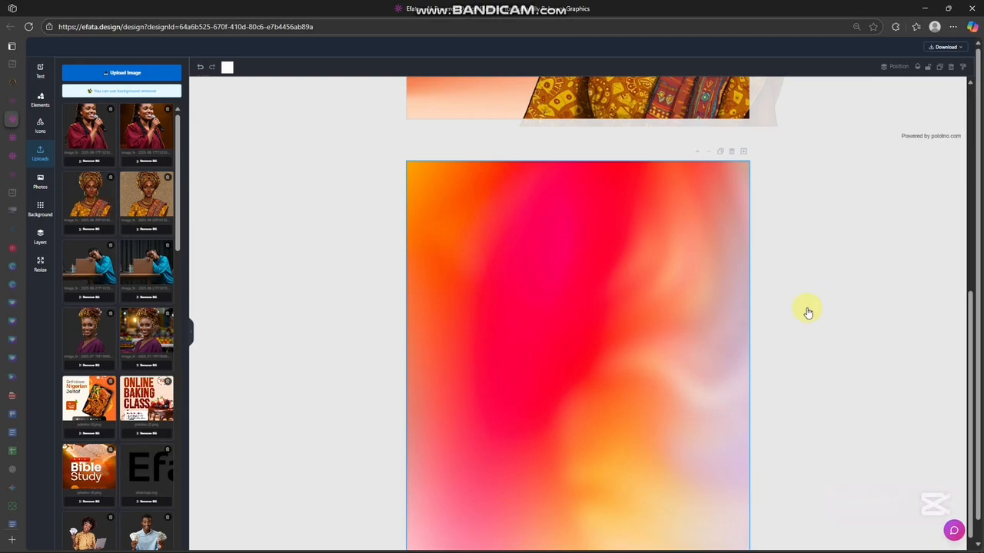
Enlarge the woman illustration and position it in the page's lower-right area, extending past the right edge
{"action": "left_click_drag", "start_coordinate": [570, 289], "coordinate": [733, 451]}
{"action": "left_click_drag", "start_coordinate": [652, 347], "coordinate": [659, 456]}
{"action": "scroll", "coordinate": [801, 395], "scroll_direction": "down", "scroll_amount": 1}
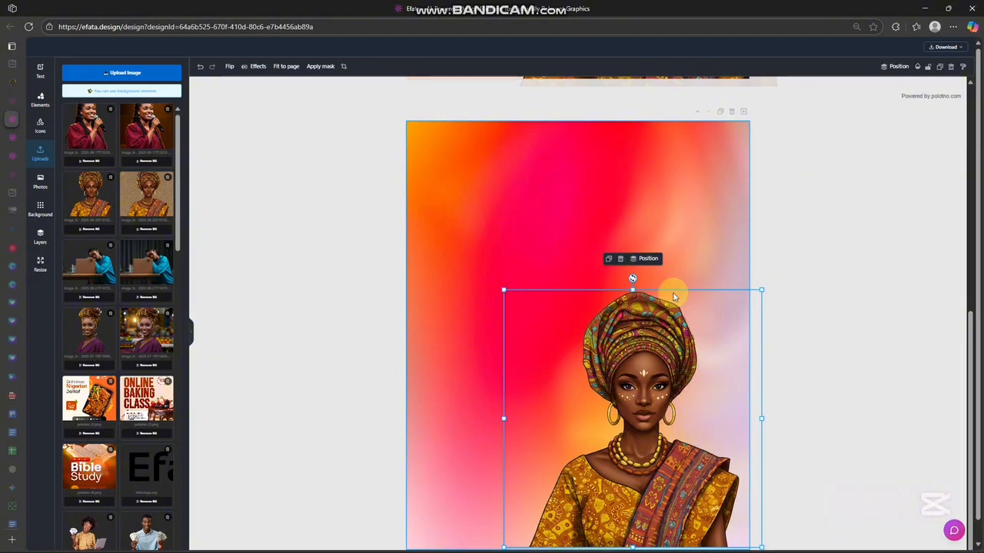
{"action": "scroll", "coordinate": [659, 320], "scroll_direction": "down", "scroll_amount": 1}
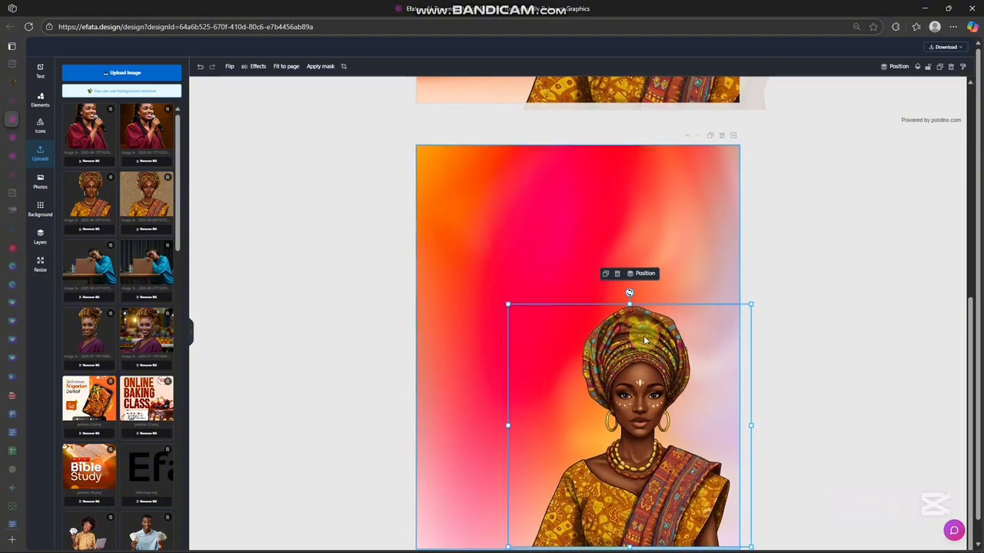
{"action": "mouse_move", "coordinate": [644, 339]}
{"action": "left_mouse_down"}
{"action": "mouse_move", "coordinate": [637, 320]}
{"action": "mouse_move", "coordinate": [649, 346]}
{"action": "left_mouse_up"}
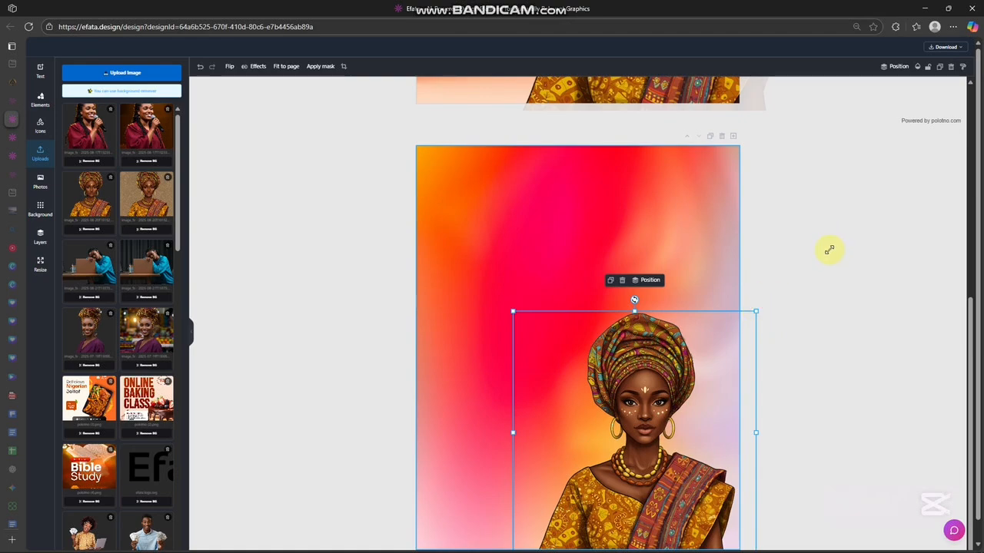
{"action": "left_click_drag", "start_coordinate": [830, 250], "coordinate": [822, 246]}
{"action": "left_click_drag", "start_coordinate": [665, 329], "coordinate": [648, 282]}
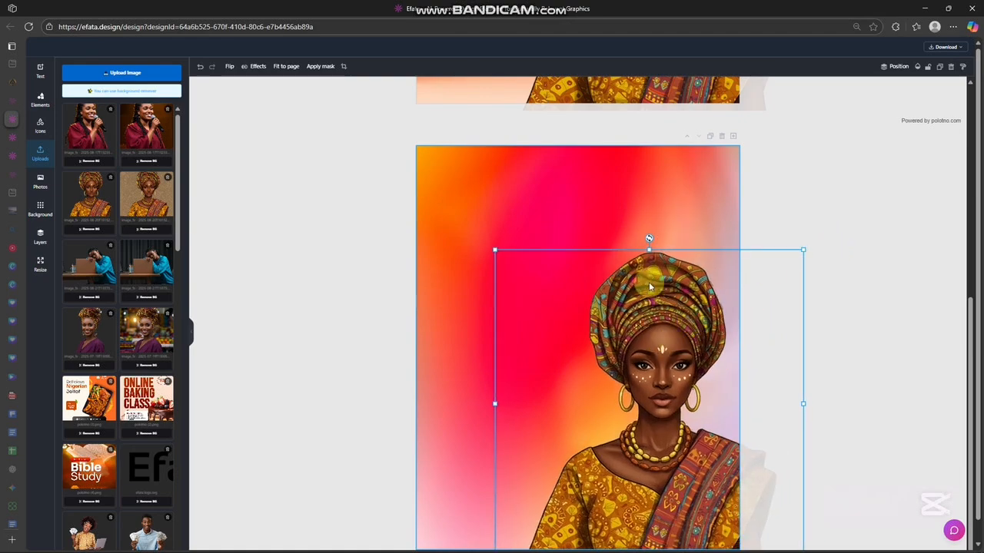
{"action": "left_click", "coordinate": [826, 213]}
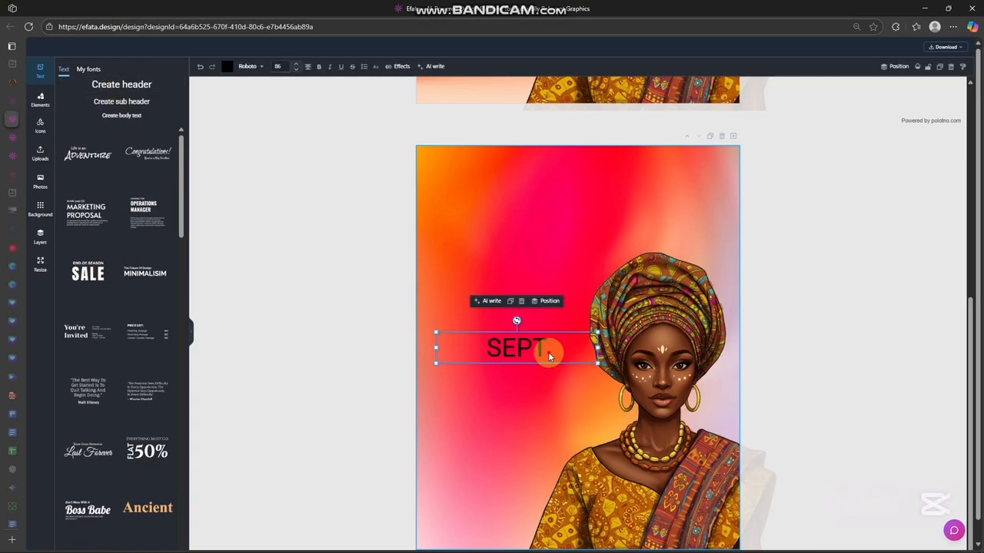
Set the SEPT text in Bebas Neue, enlarge it to size 344 and place it beside the woman's headwrap
{"action": "left_click_drag", "start_coordinate": [549, 351], "coordinate": [517, 328]}
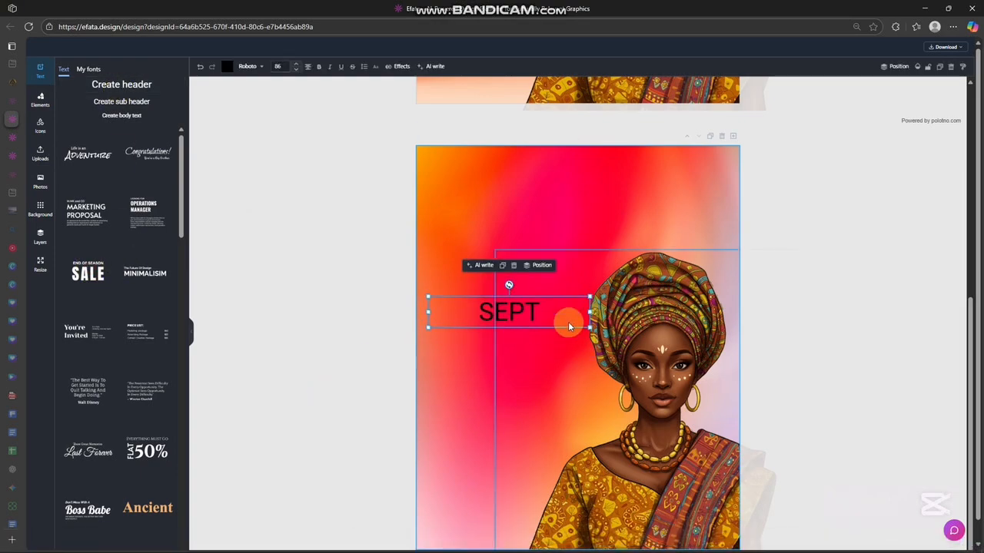
{"action": "left_click", "coordinate": [258, 66]}
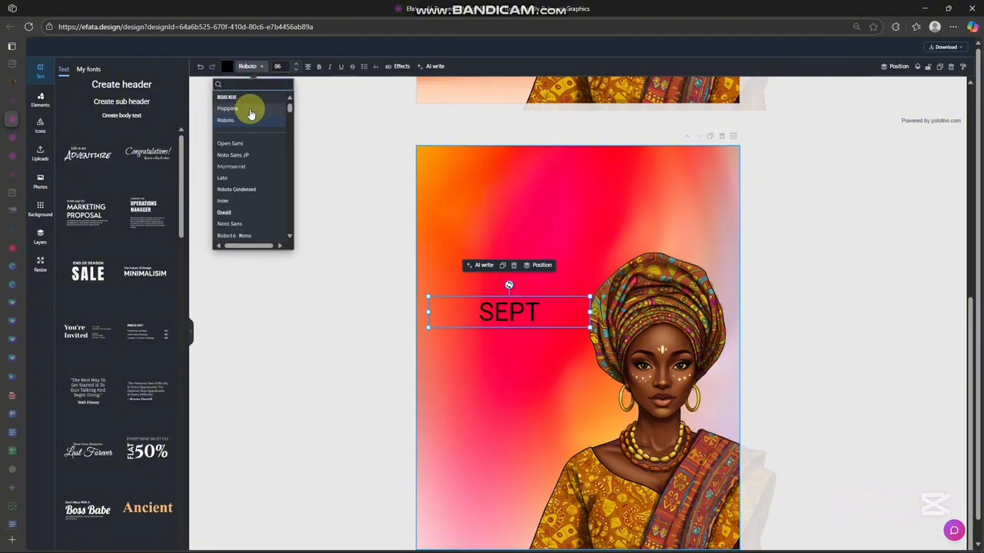
{"action": "left_click", "coordinate": [230, 97]}
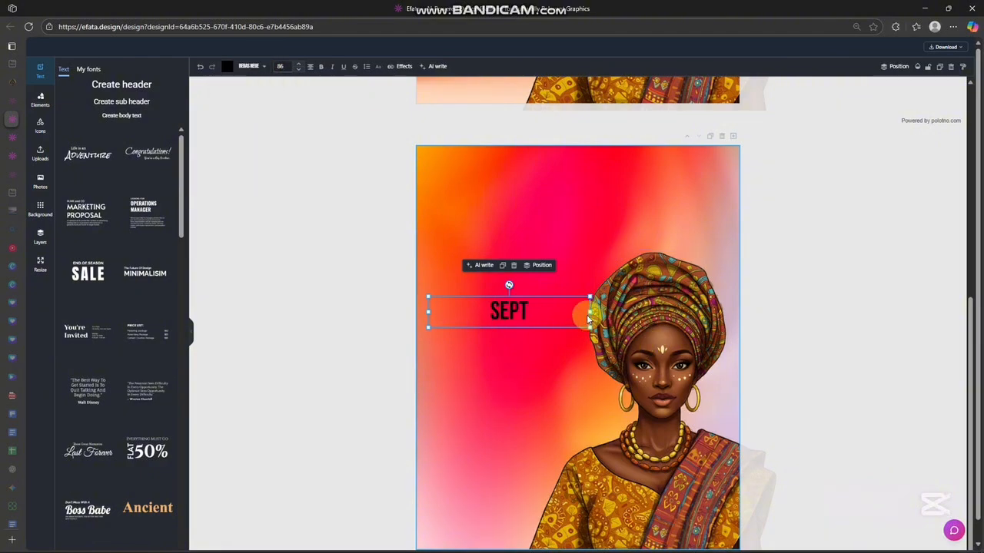
{"action": "left_click_drag", "start_coordinate": [589, 312], "coordinate": [604, 402]}
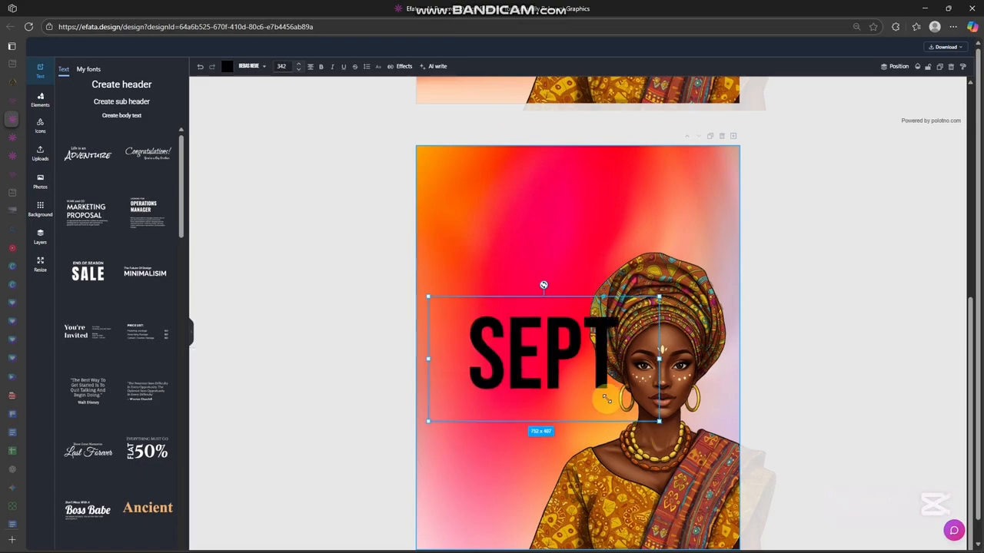
{"action": "left_click", "coordinate": [553, 339]}
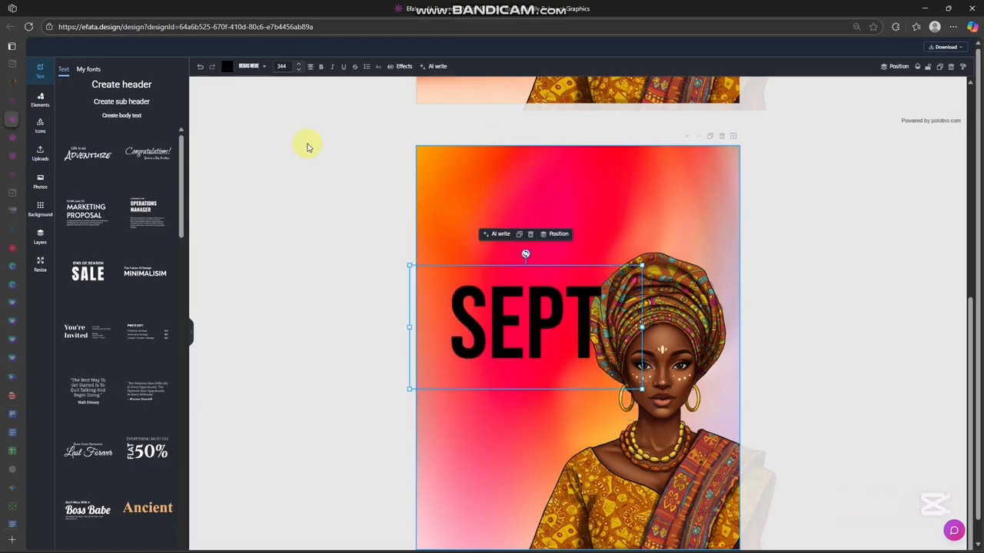
Fill the SEPT text with a linear gradient, sampling colours from the woman's headwrap and making the second stop dark red 8E1D1E
{"action": "left_click", "coordinate": [227, 67]}
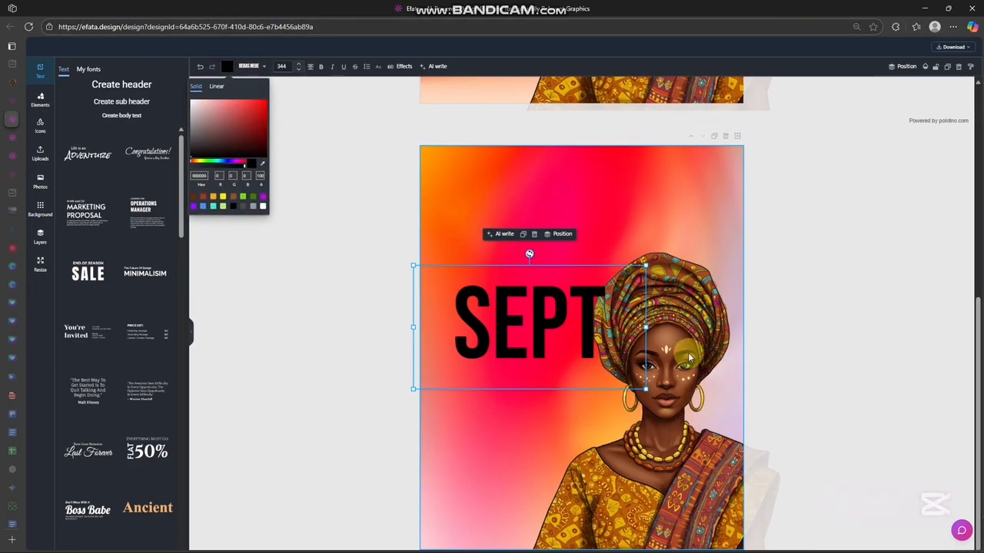
{"action": "left_click", "coordinate": [246, 163]}
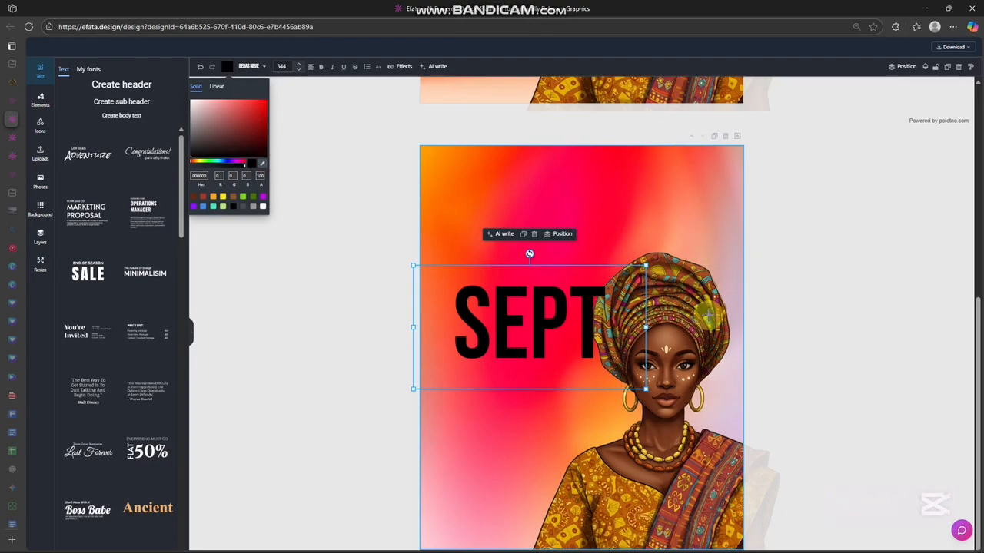
{"action": "left_click", "coordinate": [707, 315]}
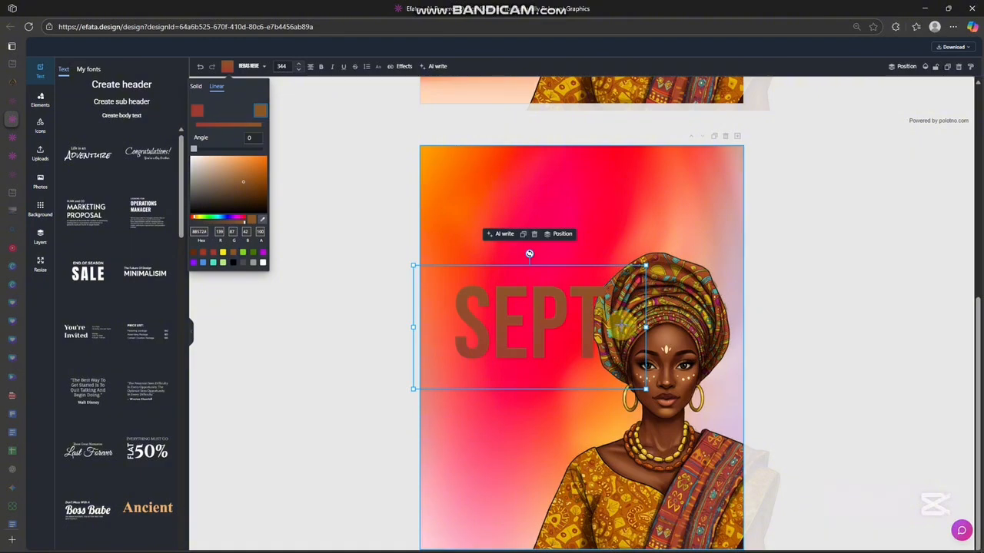
{"action": "left_click", "coordinate": [620, 330]}
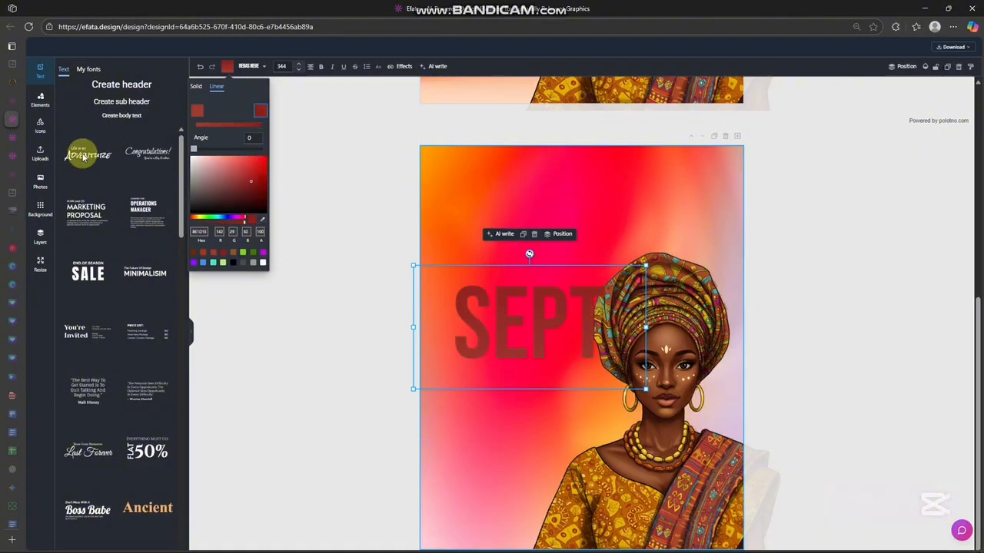
Set the SEPT gradient's angle to 195 and brighten its second colour to red F30F15
{"action": "left_click_drag", "start_coordinate": [196, 148], "coordinate": [225, 149]}
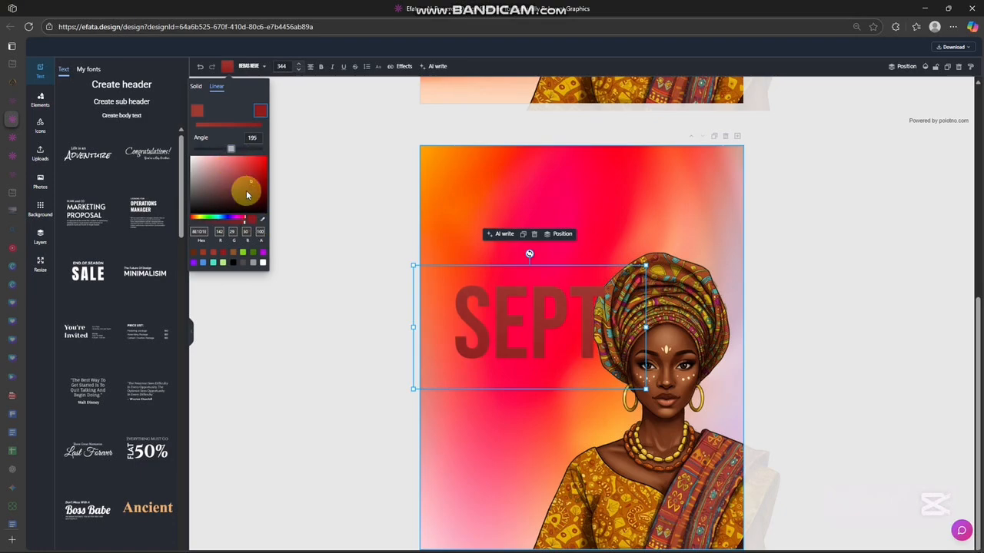
{"action": "left_click_drag", "start_coordinate": [235, 188], "coordinate": [263, 160]}
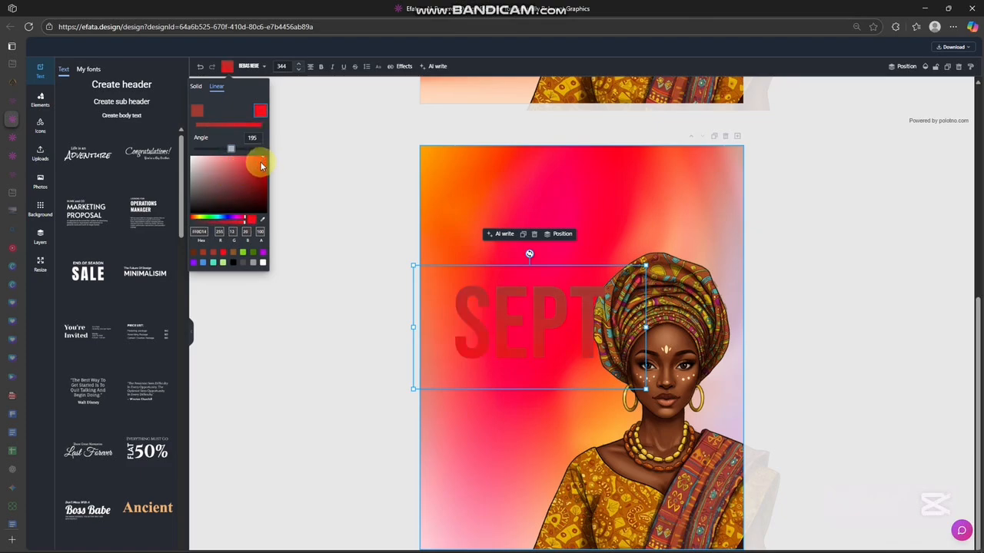
{"action": "left_click_drag", "start_coordinate": [262, 165], "coordinate": [263, 162]}
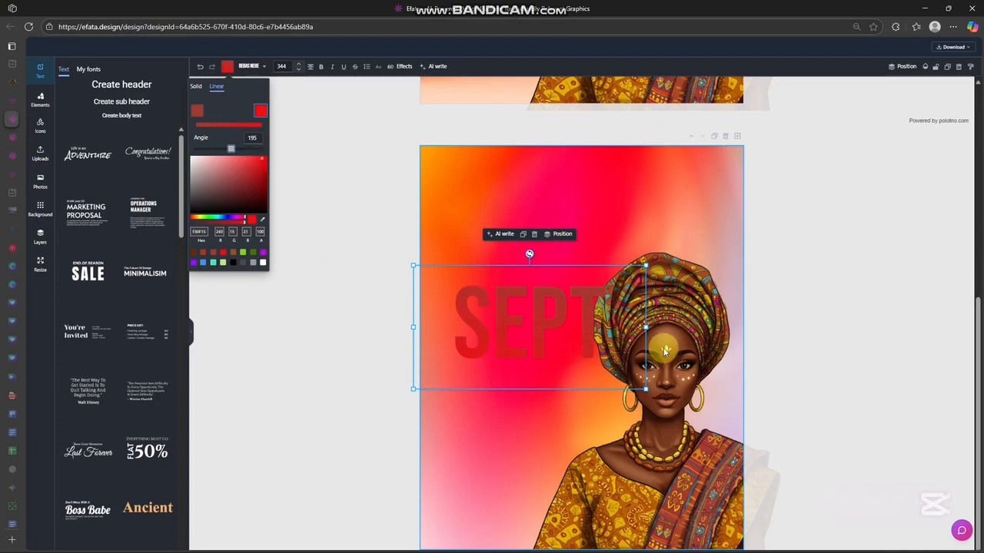
Tighten the SEPT text's letter spacing to -3
{"action": "left_click", "coordinate": [366, 67]}
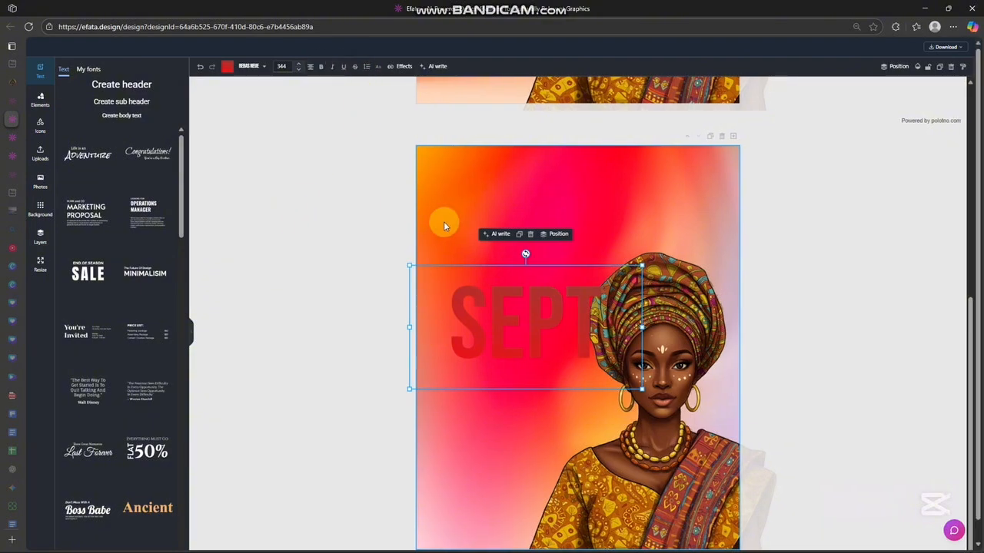
{"action": "left_click", "coordinate": [368, 67]}
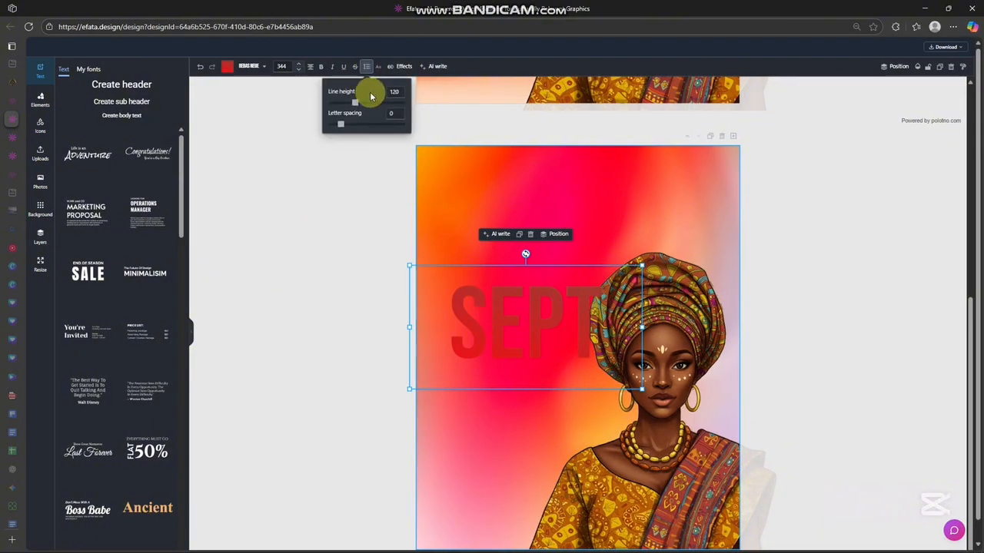
{"action": "left_click_drag", "start_coordinate": [341, 123], "coordinate": [340, 126]}
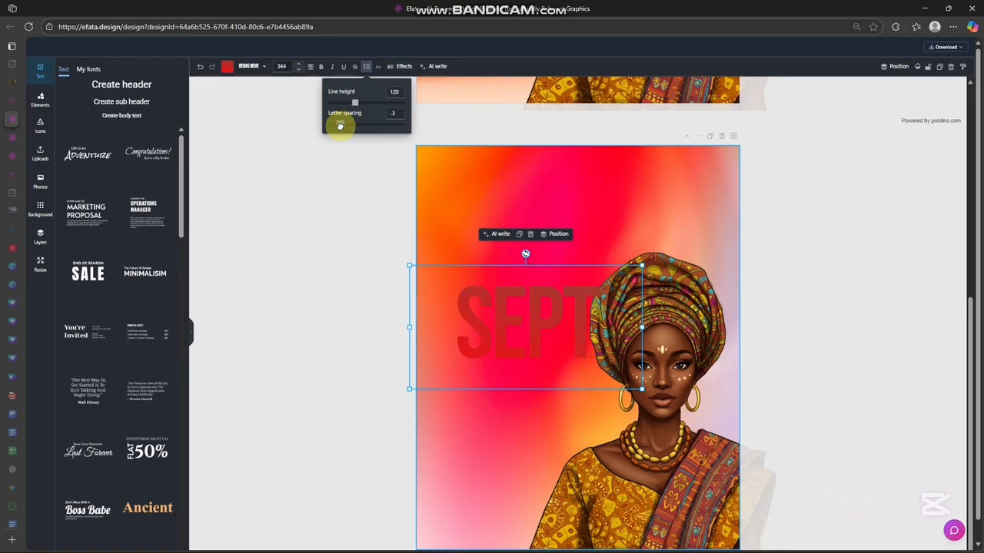
{"action": "left_click", "coordinate": [376, 323]}
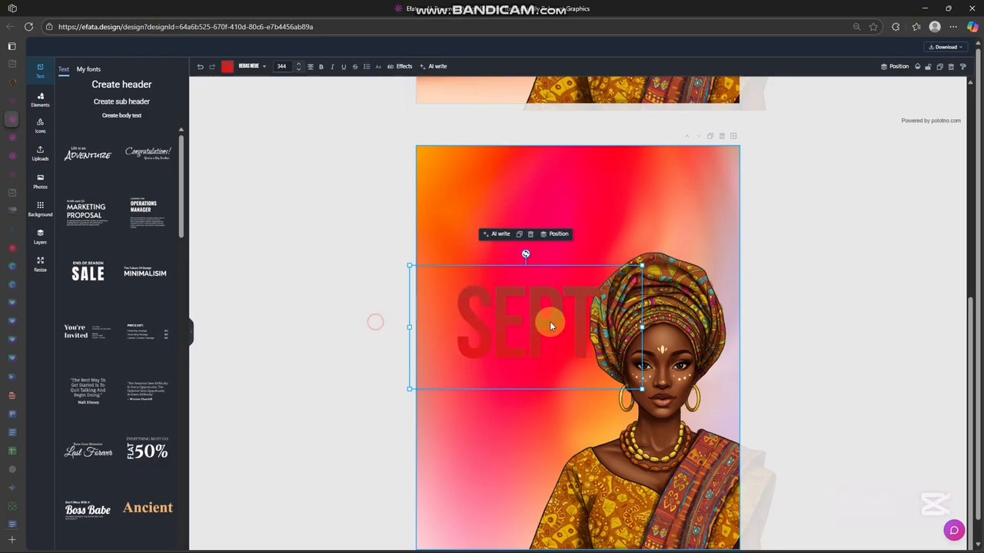
Duplicate the SEPT text directly below the original and change the copy to EMBER
{"action": "left_click", "coordinate": [522, 317]}
{"action": "left_click_drag", "start_coordinate": [520, 309], "coordinate": [523, 392]}
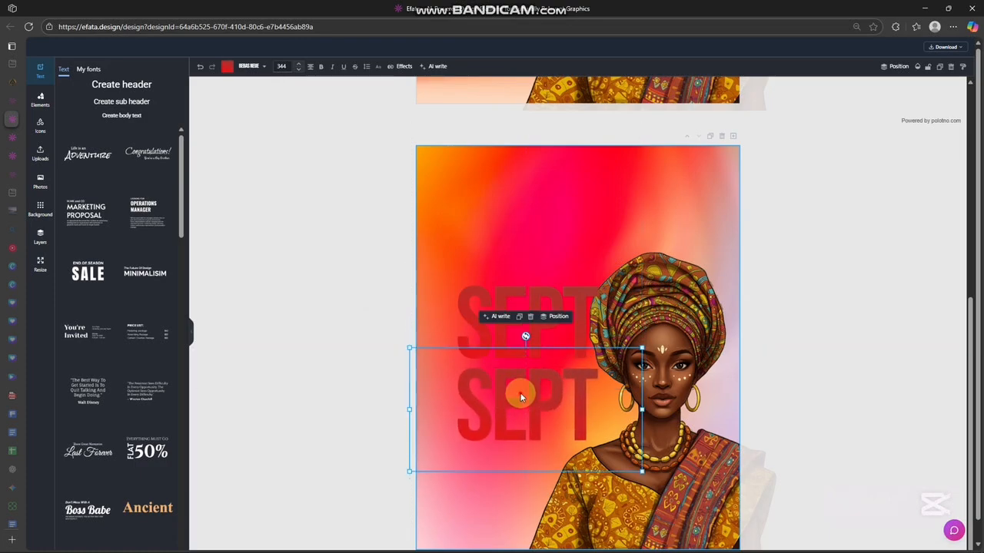
{"action": "double_click", "coordinate": [525, 390]}
{"action": "type", "text": "EMBER"}
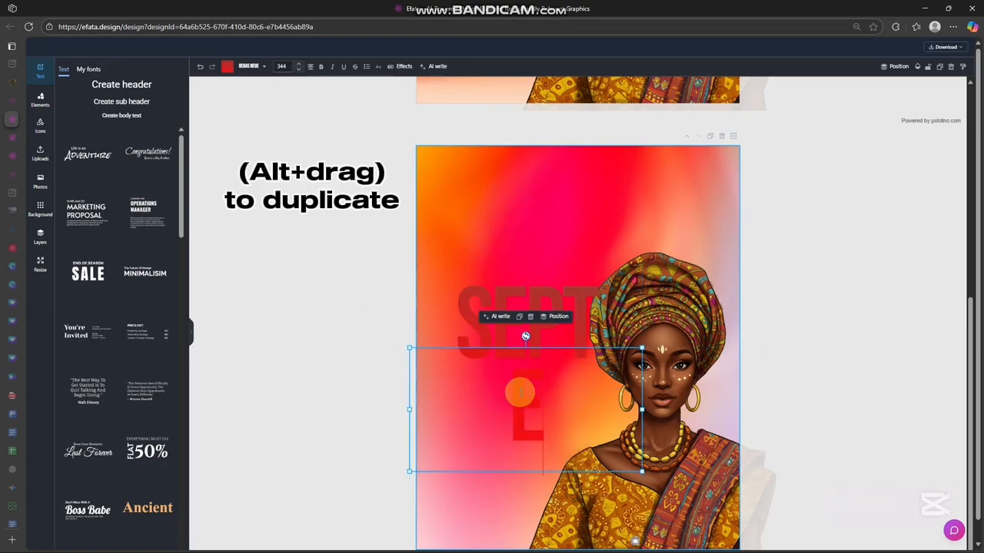
{"action": "left_click", "coordinate": [836, 215]}
Reduce the EMBER text to size 278 and align its left edge under SEPT
{"action": "left_click_drag", "start_coordinate": [501, 402], "coordinate": [529, 394]}
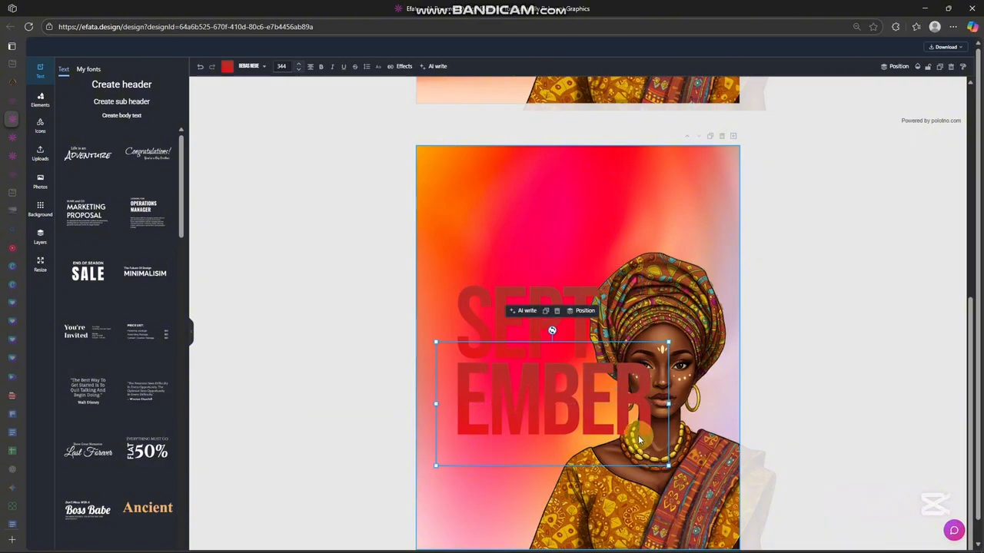
{"action": "left_click_drag", "start_coordinate": [666, 465], "coordinate": [628, 445]}
{"action": "left_click_drag", "start_coordinate": [542, 390], "coordinate": [545, 390]}
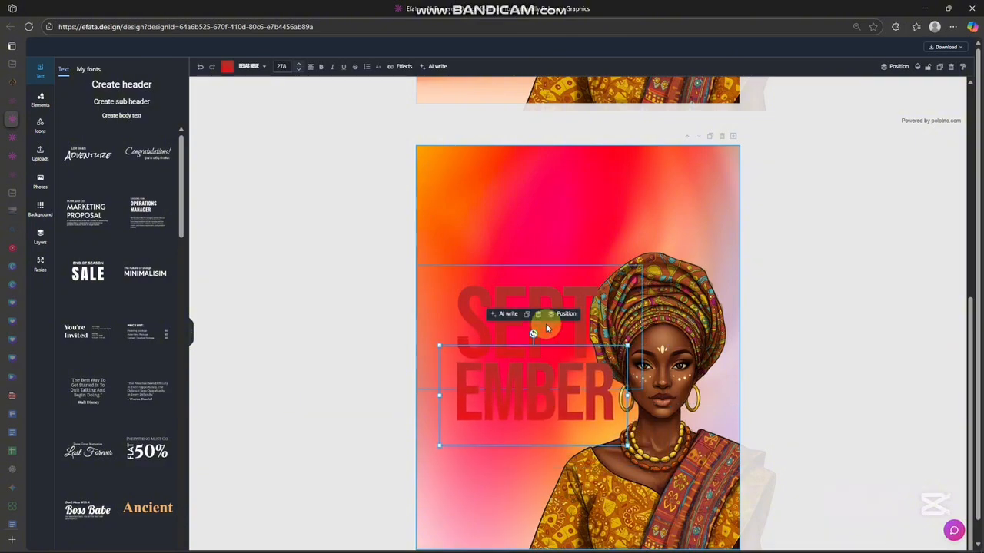
Give the SEPT and EMBER texts together a white text stroke of width 20
{"action": "left_click", "coordinate": [569, 299], "text": "shift"}
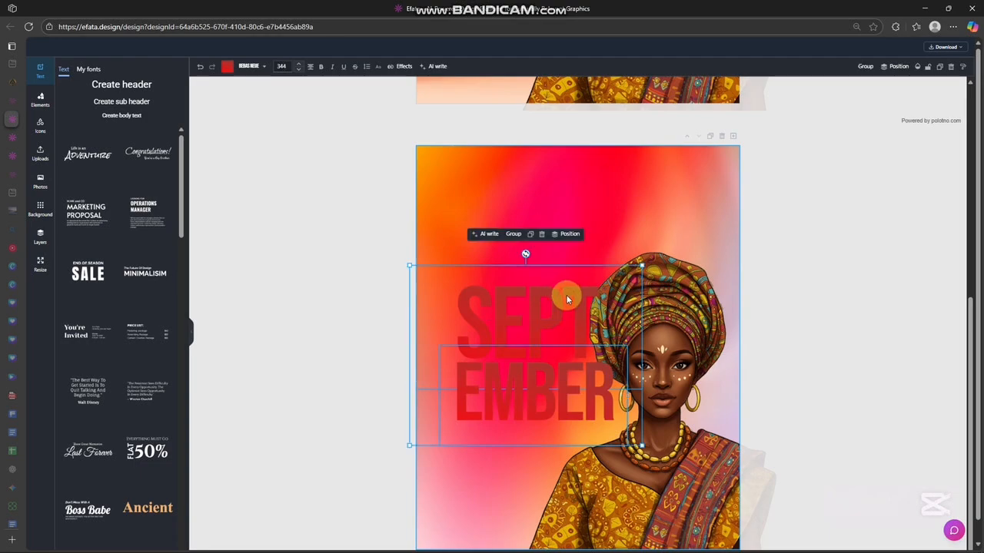
{"action": "left_click", "coordinate": [402, 66]}
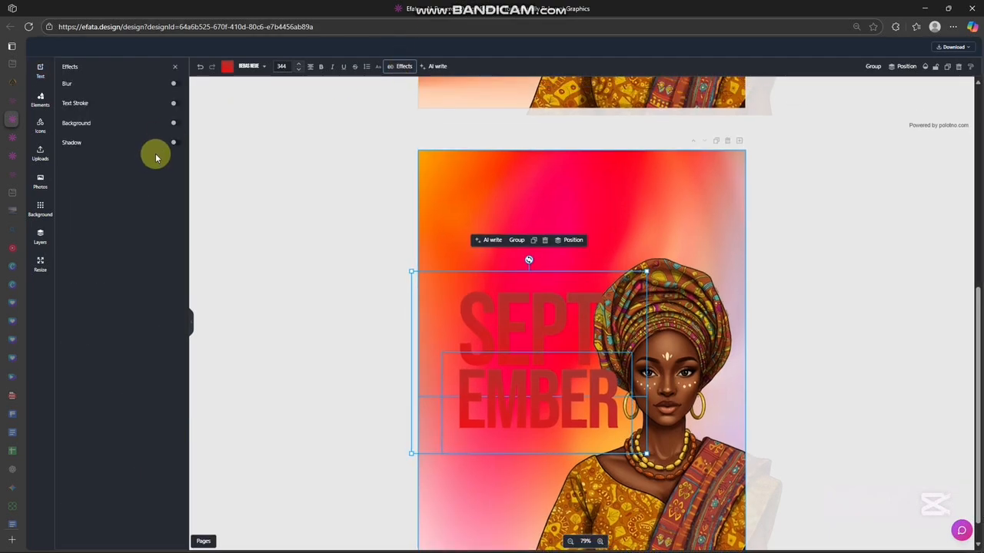
{"action": "left_click", "coordinate": [173, 105]}
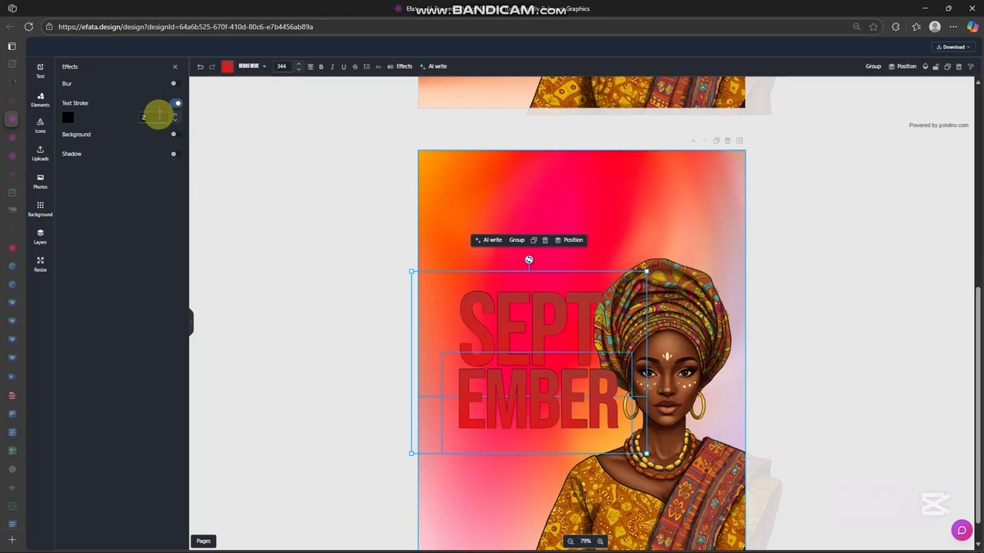
{"action": "left_click", "coordinate": [165, 117]}
{"action": "type", "text": "0"}
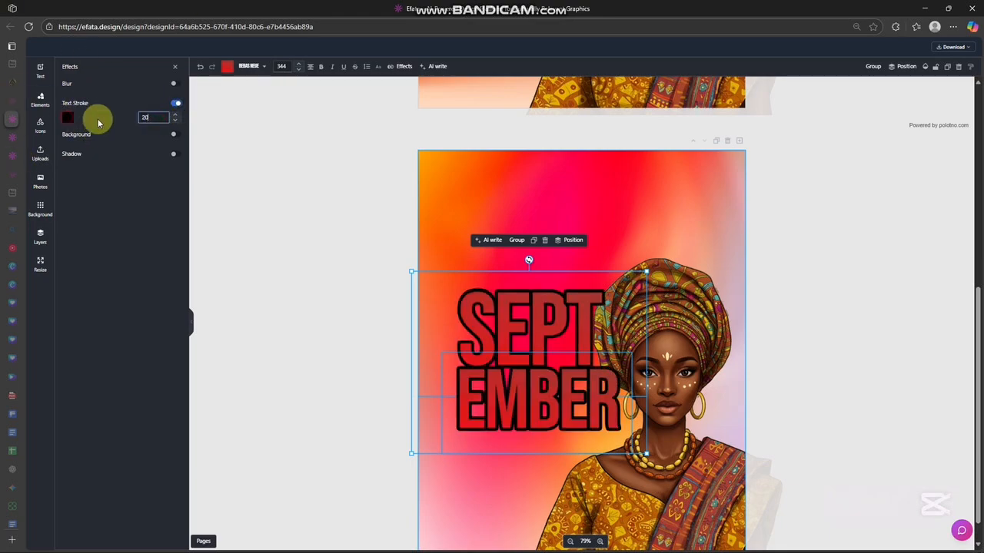
{"action": "left_click", "coordinate": [71, 117]}
{"action": "left_click", "coordinate": [156, 168]}
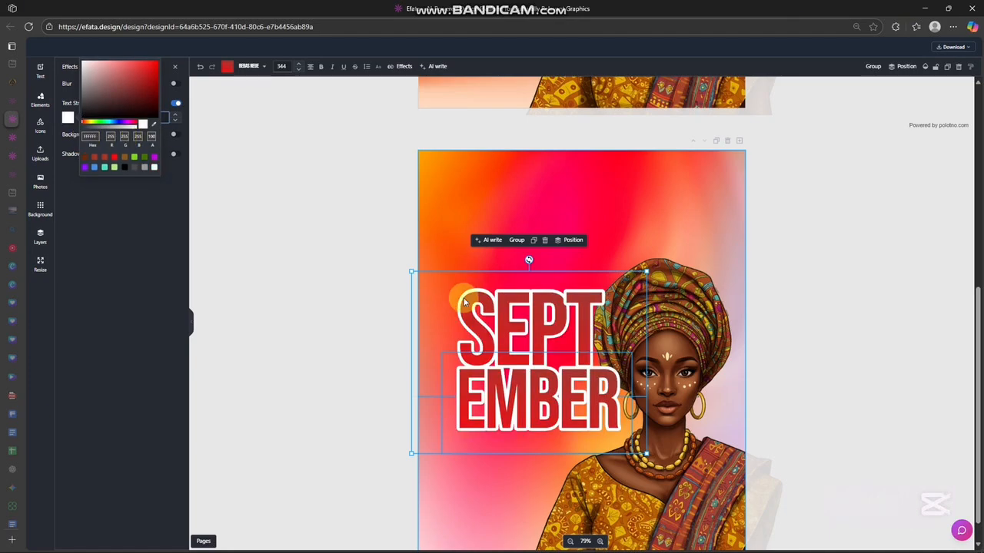
{"action": "left_click", "coordinate": [857, 373]}
Send the SEPT and EMBER texts together down one layer so they sit behind the woman illustration
{"action": "double_click", "coordinate": [531, 421]}
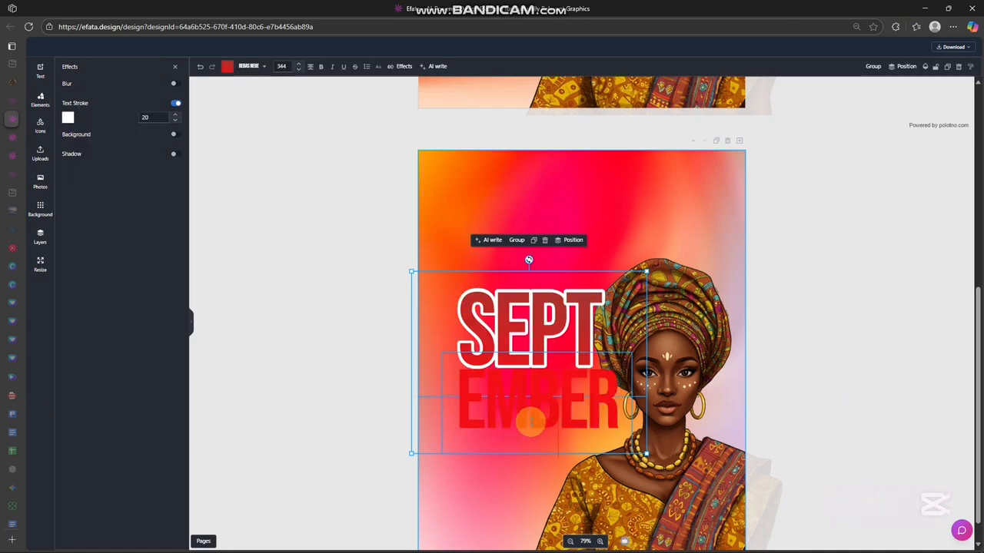
{"action": "left_click", "coordinate": [575, 373]}
{"action": "left_click", "coordinate": [551, 405]}
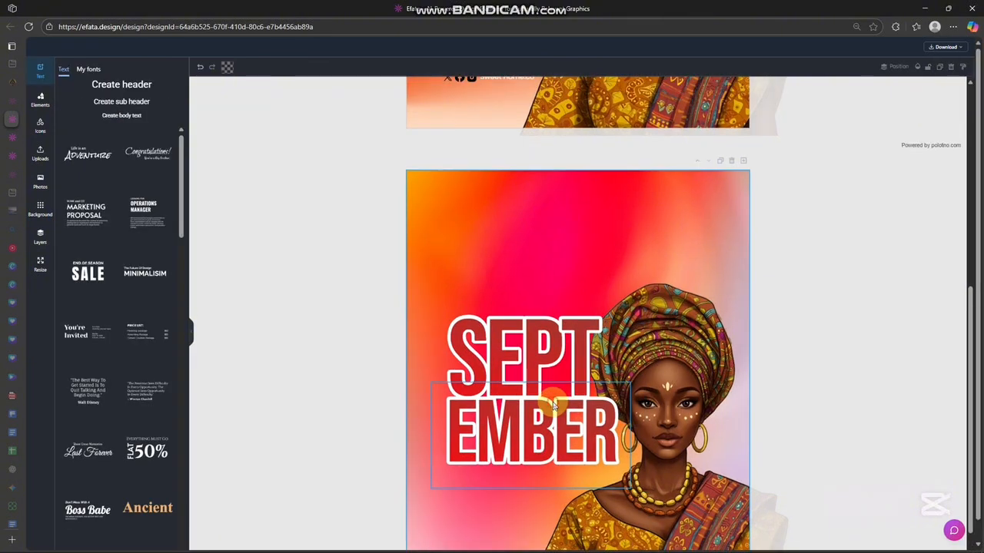
{"action": "left_click", "coordinate": [552, 405]}
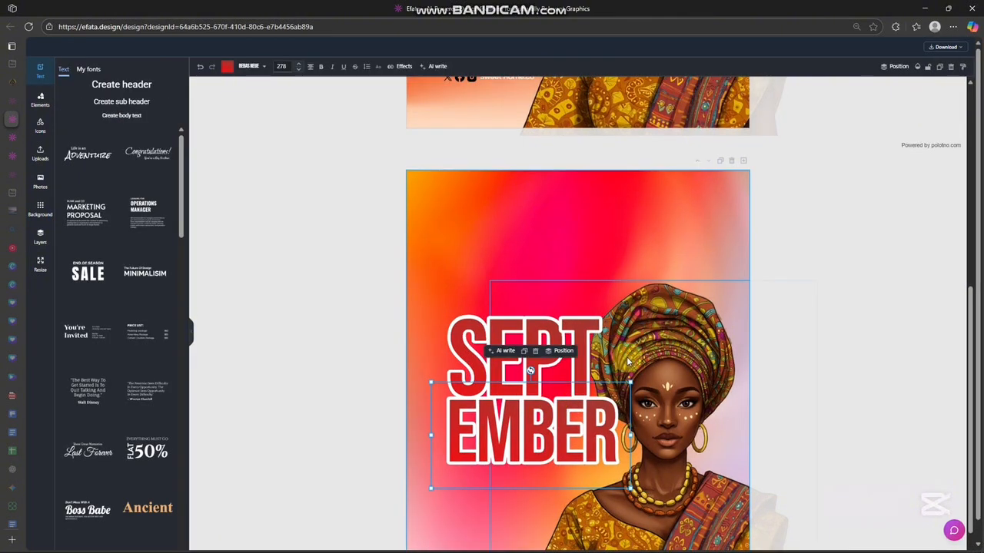
{"action": "left_click", "coordinate": [519, 333], "text": "shift"}
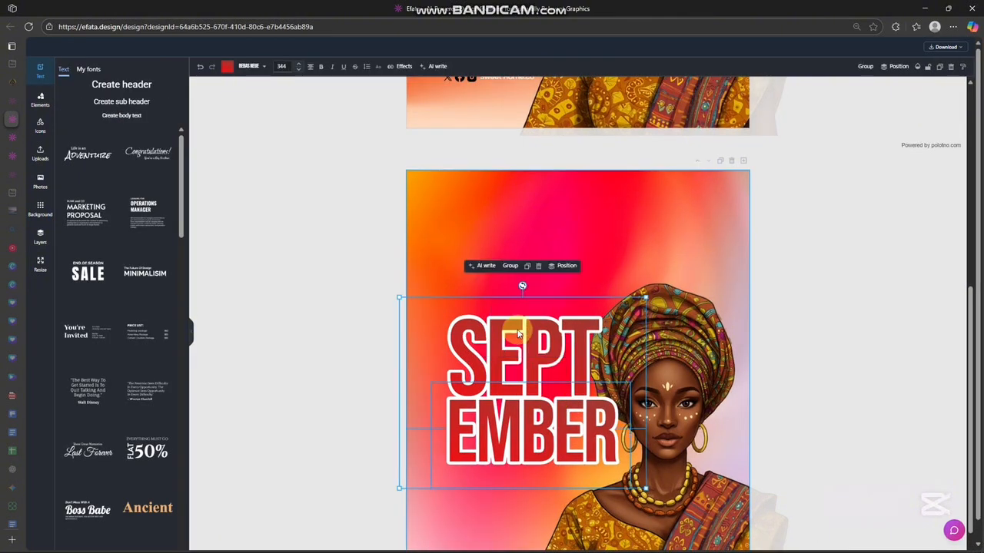
{"action": "left_click", "coordinate": [567, 266]}
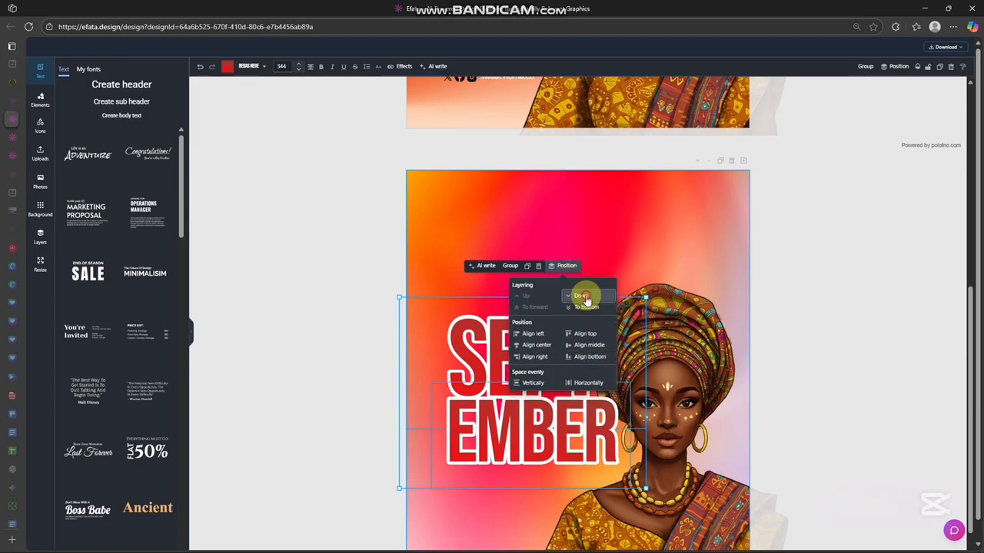
{"action": "left_click", "coordinate": [841, 325]}
Nudge the woman illustration slightly left over the edge of the SEPT and EMBER texts
{"action": "left_click", "coordinate": [665, 386]}
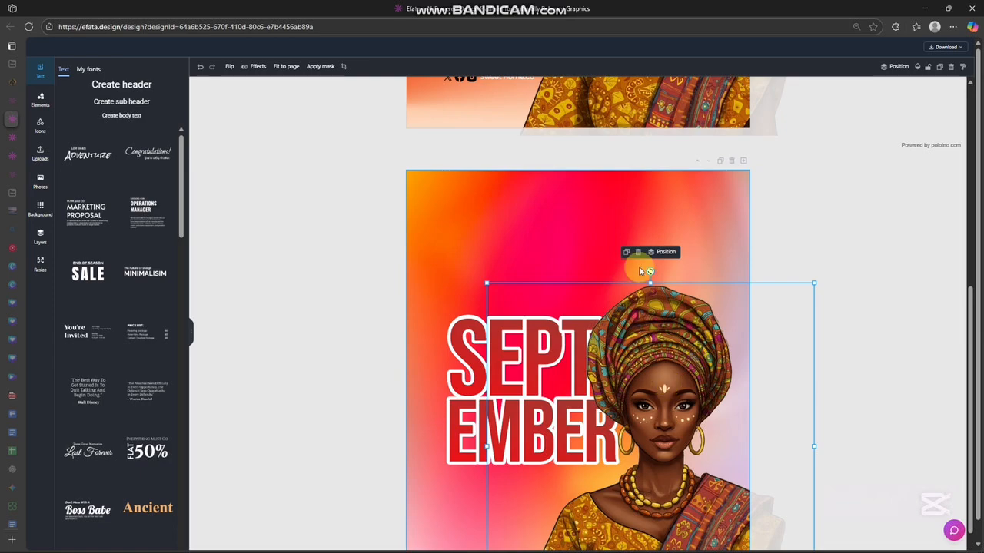
{"action": "scroll", "coordinate": [419, 307], "scroll_direction": "down", "scroll_amount": 1}
{"action": "scroll", "coordinate": [307, 307], "scroll_direction": "up", "scroll_amount": 1}
{"action": "left_click", "coordinate": [309, 306]}
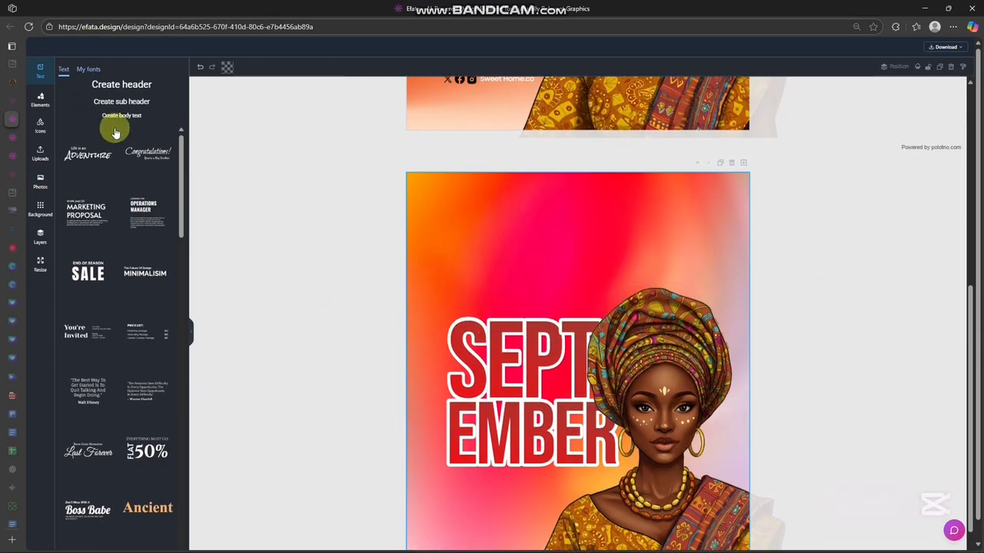
Add a header text reading WELCOME TO and place it over the upper edge of the SEPT text
{"action": "left_click", "coordinate": [100, 84]}
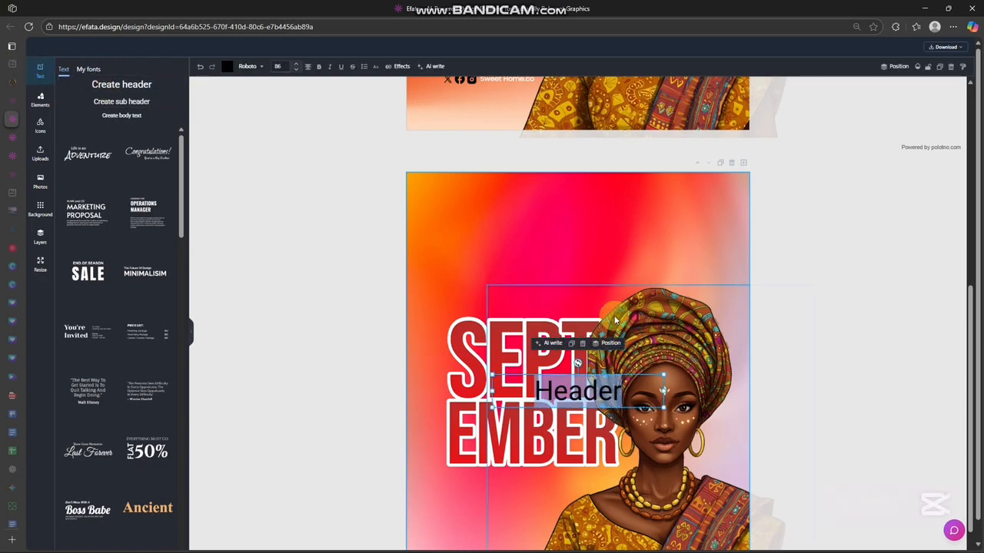
{"action": "type", "text": "WELCOME TO"}
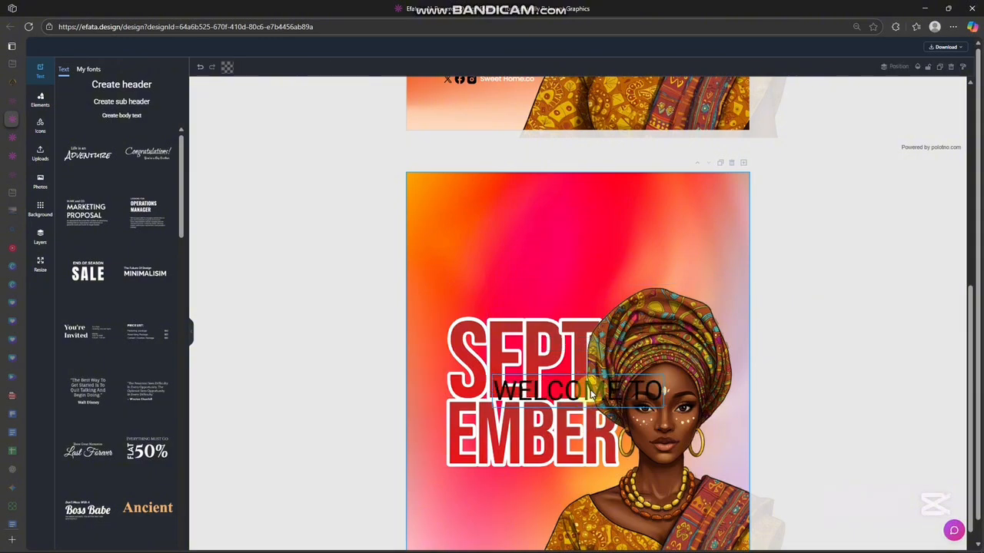
{"action": "left_click", "coordinate": [545, 293]}
{"action": "left_click_drag", "start_coordinate": [581, 380], "coordinate": [551, 289]}
Set the WELCOME TO text's font to Poppins and scale it down to size 42 on a single line
{"action": "left_click", "coordinate": [250, 66]}
{"action": "left_click", "coordinate": [256, 108]}
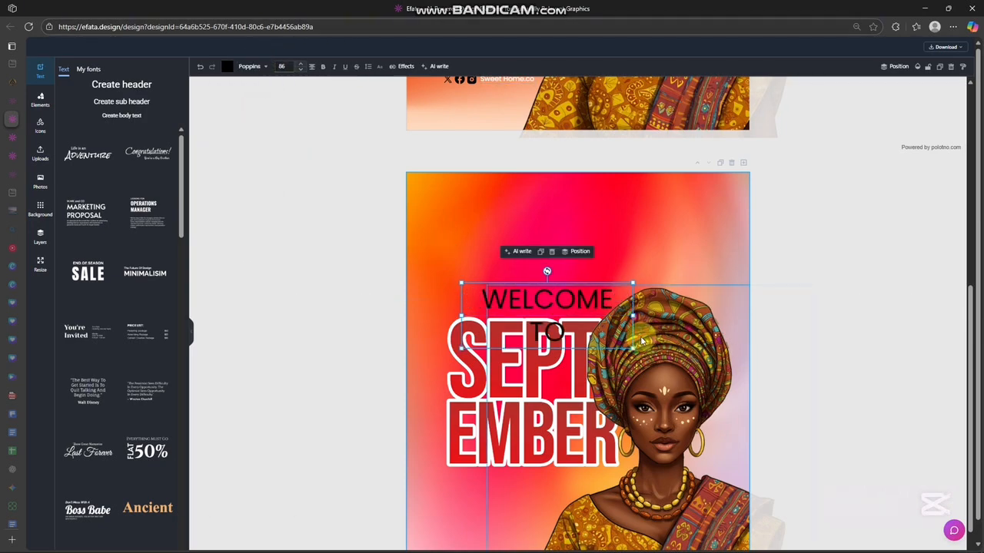
{"action": "left_click_drag", "start_coordinate": [633, 348], "coordinate": [575, 302]}
Move the WELCOME TO text down and slightly left so it sits close above SEPT
{"action": "scroll", "coordinate": [508, 319], "scroll_direction": "up", "scroll_amount": 3}
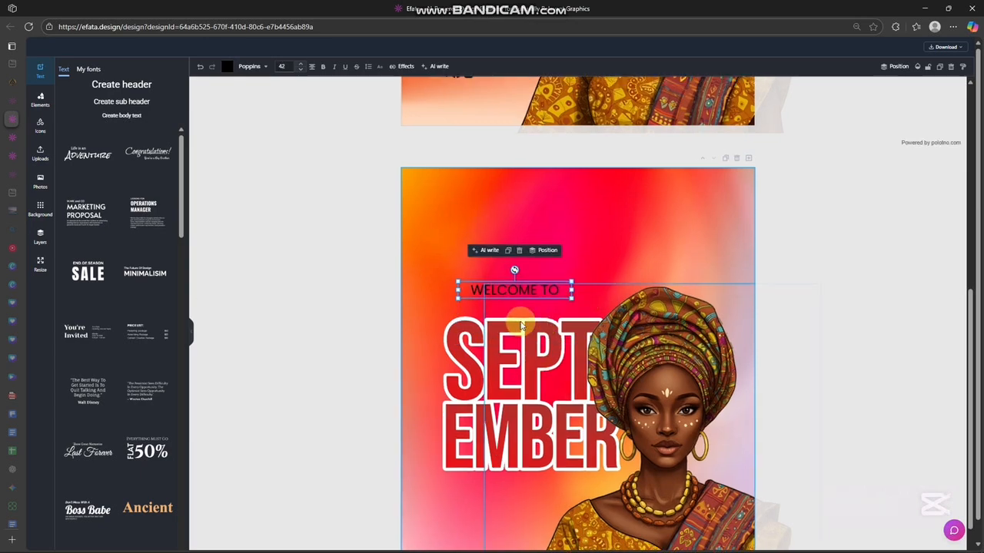
{"action": "scroll", "coordinate": [506, 313], "scroll_direction": "up", "scroll_amount": 2}
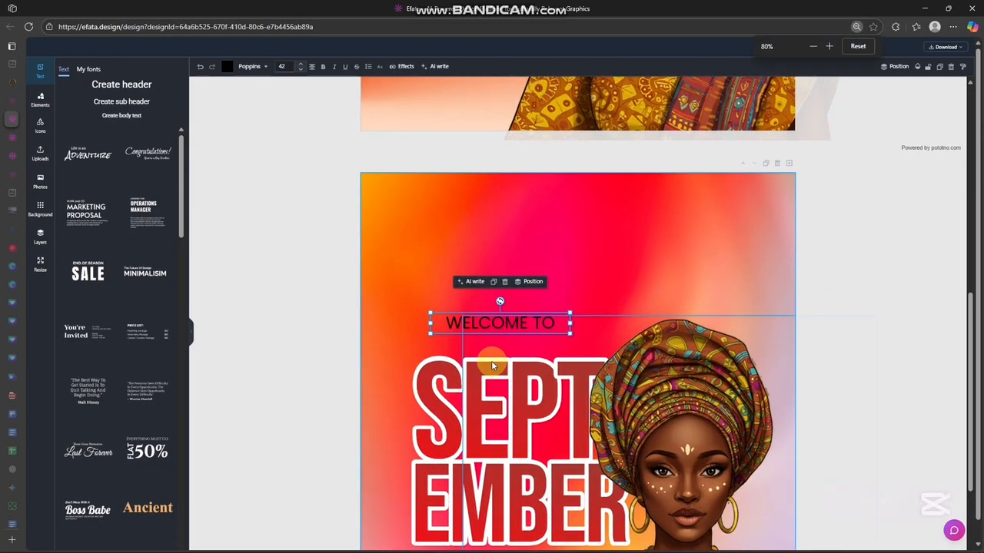
{"action": "scroll", "coordinate": [497, 419], "scroll_direction": "up", "scroll_amount": 2}
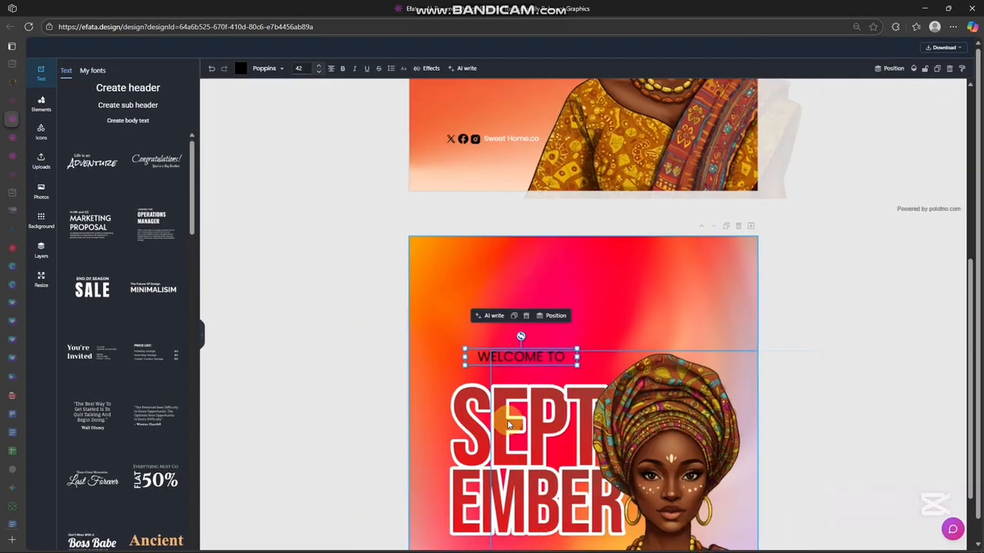
{"action": "scroll", "coordinate": [485, 415], "scroll_direction": "up", "scroll_amount": 1}
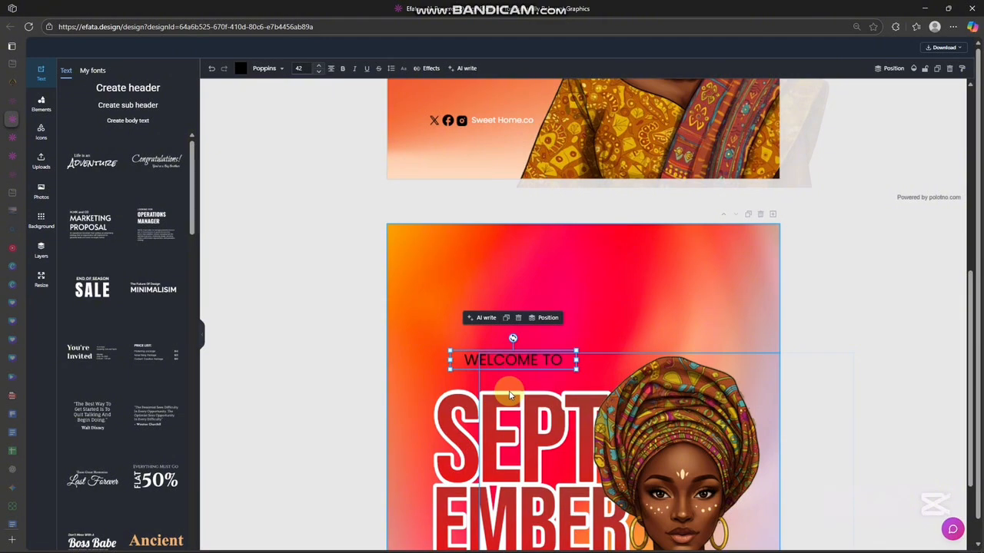
{"action": "scroll", "coordinate": [461, 407], "scroll_direction": "up", "scroll_amount": 2}
{"action": "scroll", "coordinate": [427, 406], "scroll_direction": "up", "scroll_amount": 2}
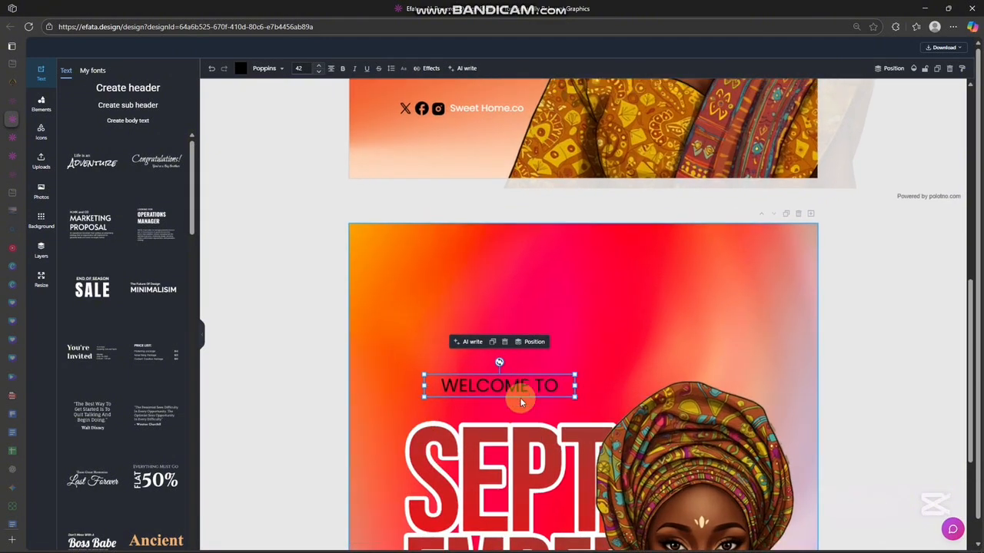
{"action": "scroll", "coordinate": [492, 396], "scroll_direction": "up", "scroll_amount": 1}
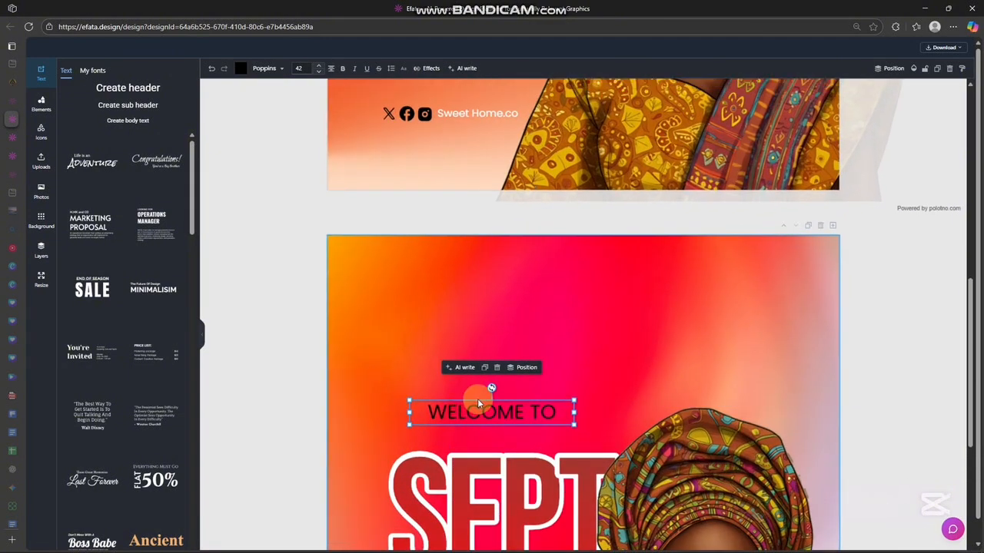
{"action": "left_click_drag", "start_coordinate": [453, 415], "coordinate": [446, 436]}
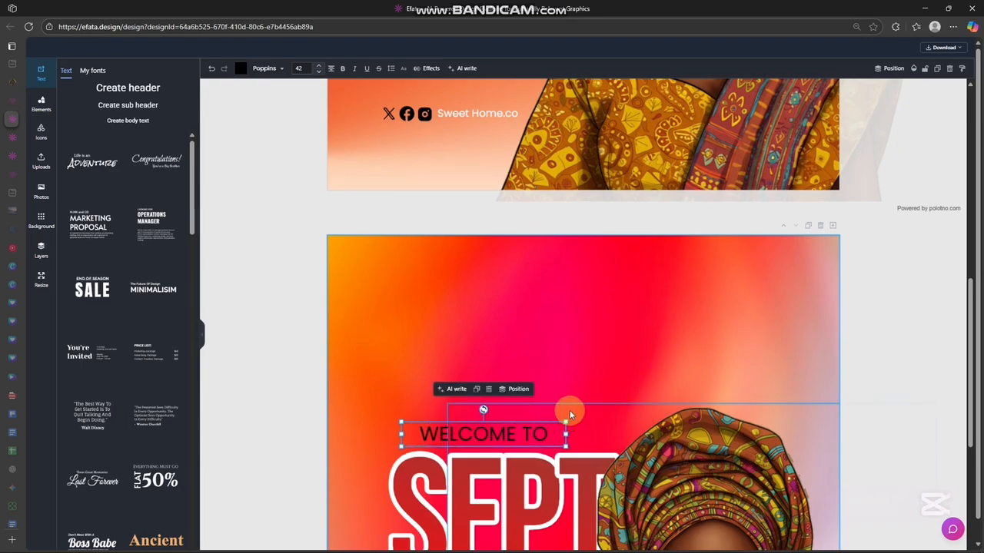
Enlarge the WELCOME TO text to size 46 and colour it white
{"action": "scroll", "coordinate": [569, 414], "scroll_direction": "down", "scroll_amount": 1}
{"action": "scroll", "coordinate": [569, 414], "scroll_direction": "down", "scroll_amount": 3}
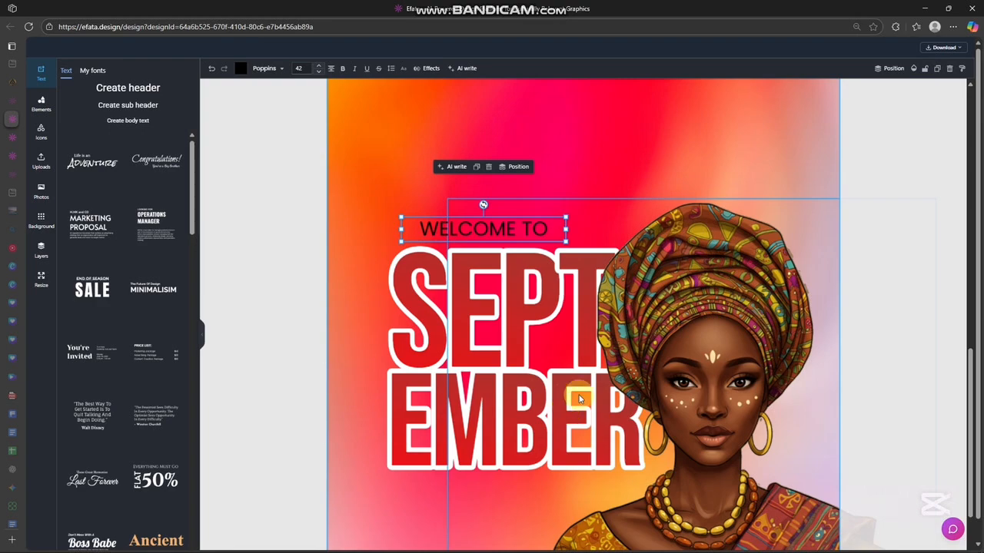
{"action": "mouse_move", "coordinate": [565, 218]}
{"action": "left_mouse_down"}
{"action": "mouse_move", "coordinate": [578, 208]}
{"action": "mouse_move", "coordinate": [582, 216]}
{"action": "left_mouse_up"}
{"action": "left_click", "coordinate": [239, 69]}
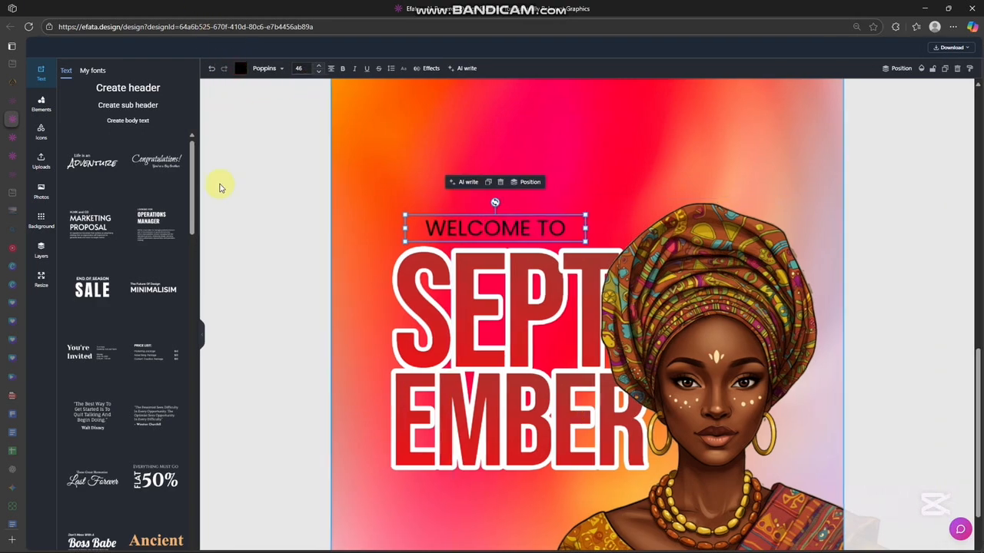
{"action": "left_click", "coordinate": [278, 218]}
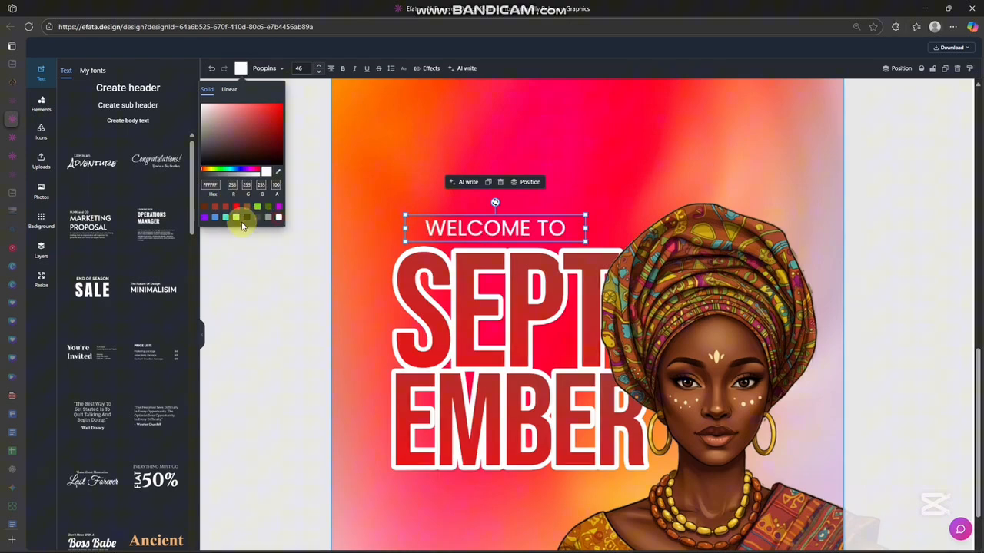
Set the WELCOME TO letter spacing to 35 and resize the text to size 38 so it fits on one line
{"action": "left_click", "coordinate": [391, 69]}
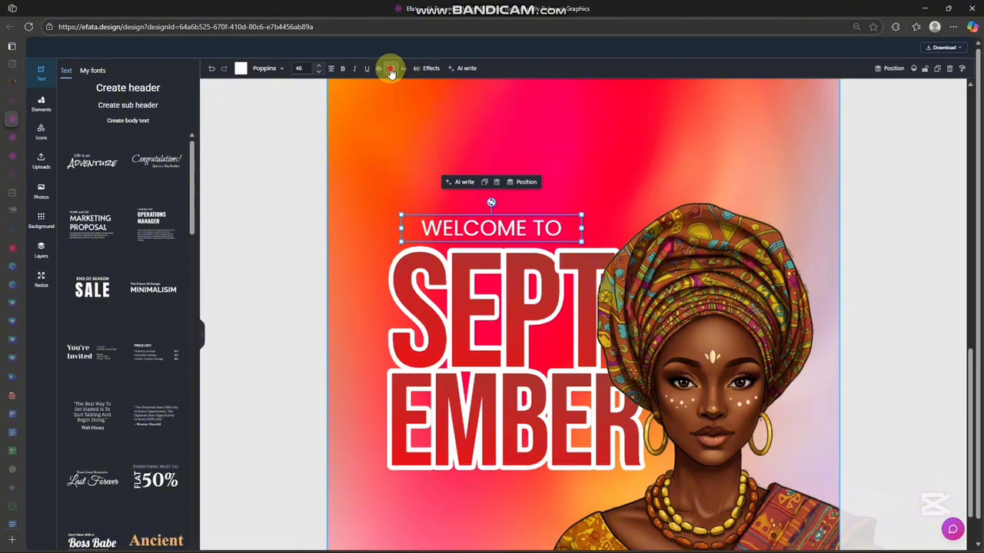
{"action": "left_click", "coordinate": [392, 71]}
{"action": "left_click_drag", "start_coordinate": [364, 123], "coordinate": [374, 130]}
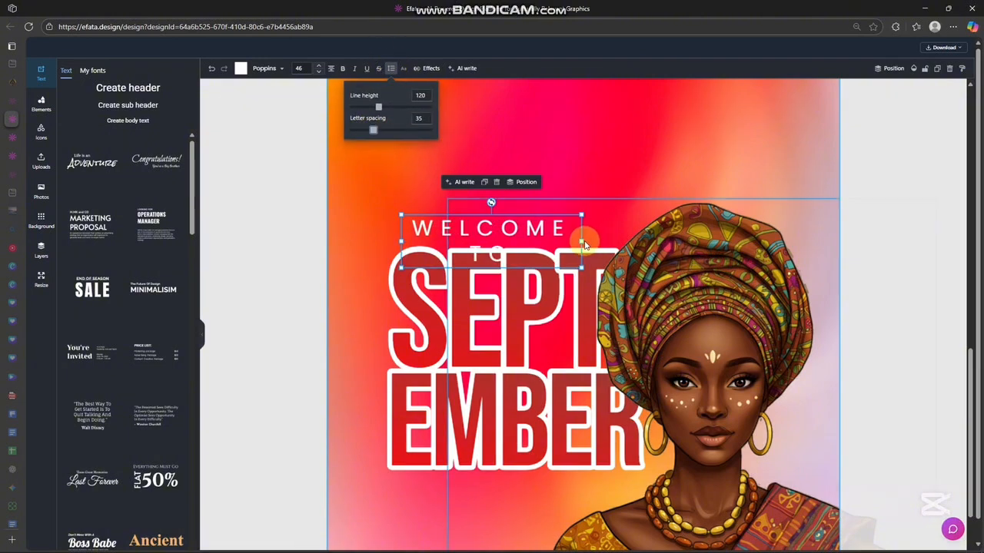
{"action": "left_click", "coordinate": [585, 244]}
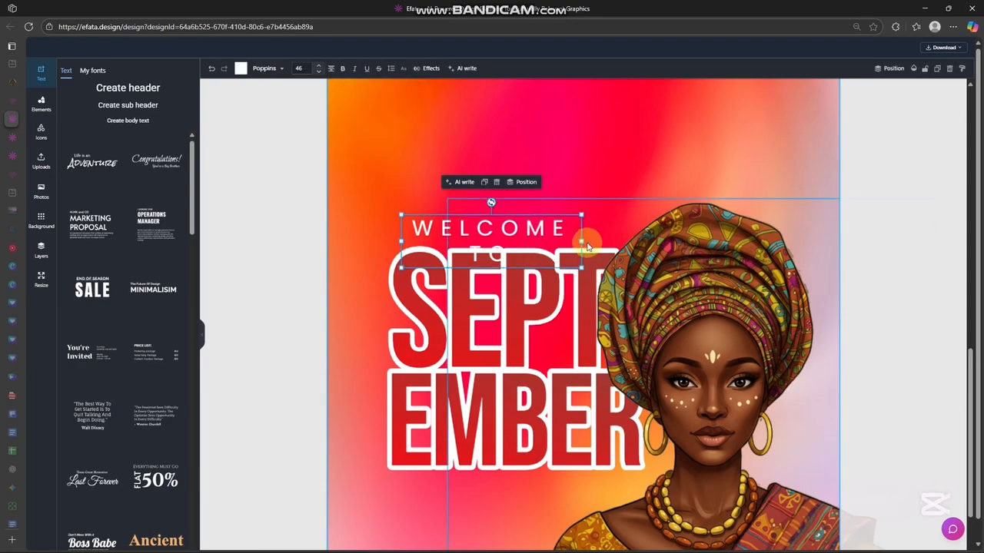
{"action": "left_click_drag", "start_coordinate": [586, 244], "coordinate": [596, 220]}
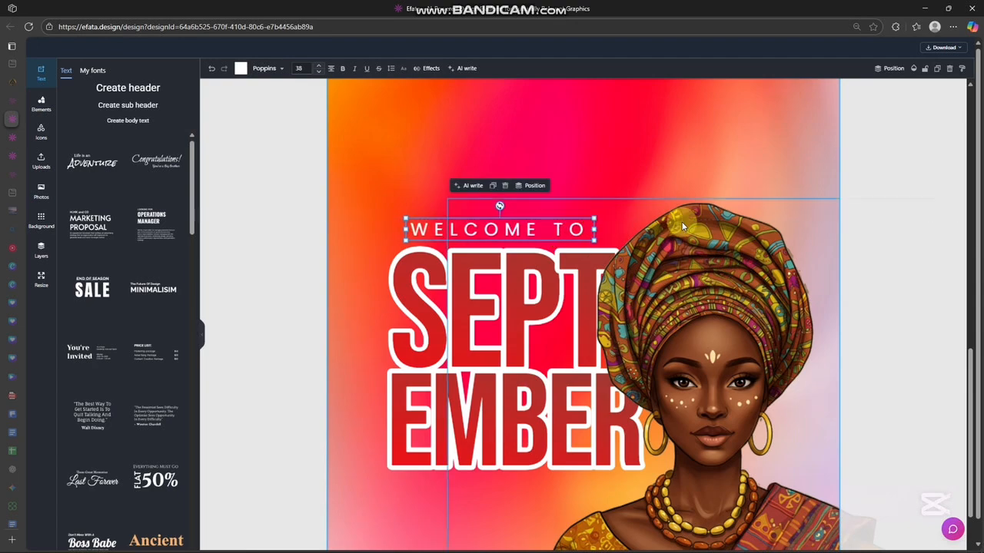
{"action": "scroll", "coordinate": [597, 273], "scroll_direction": "down", "scroll_amount": 3}
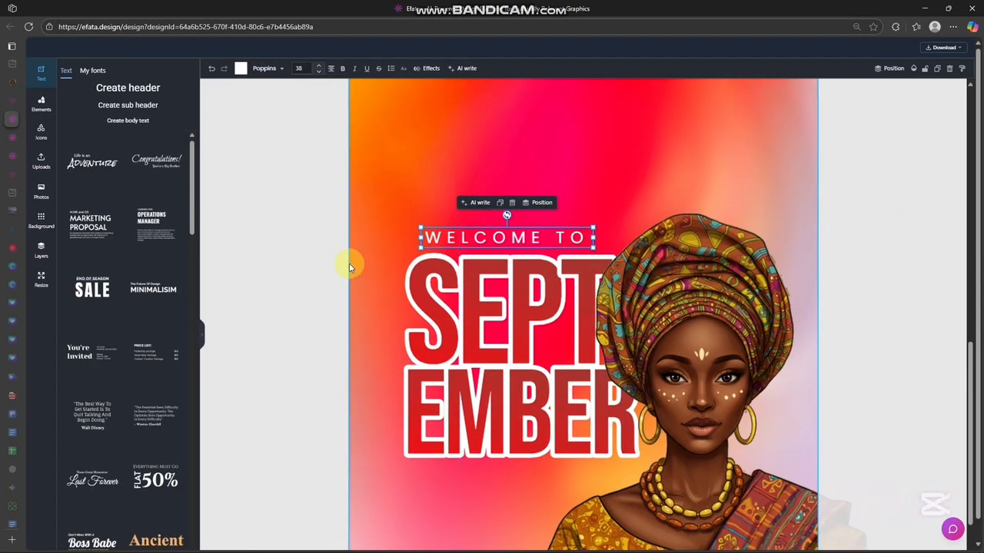
{"action": "scroll", "coordinate": [682, 273], "scroll_direction": "down", "scroll_amount": 4}
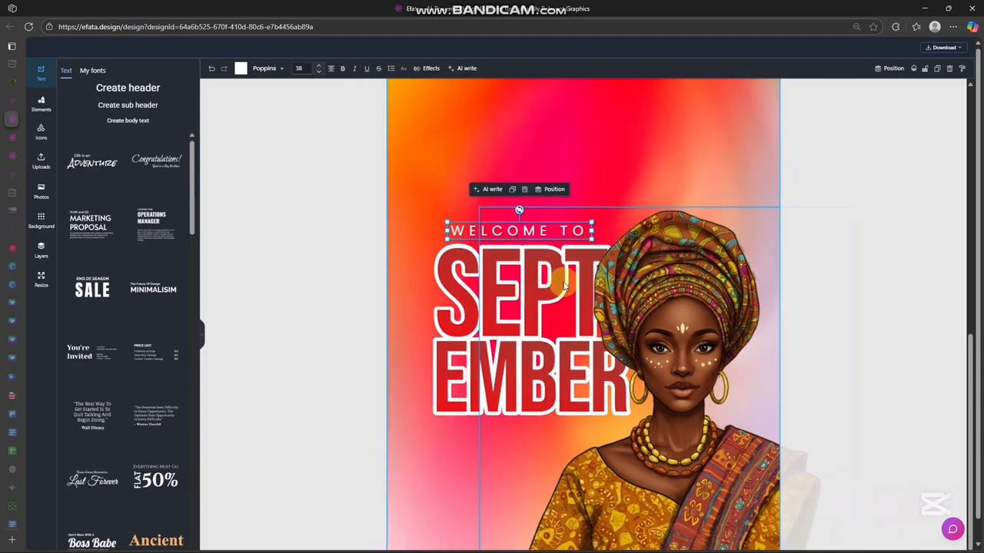
{"action": "left_click", "coordinate": [340, 161]}
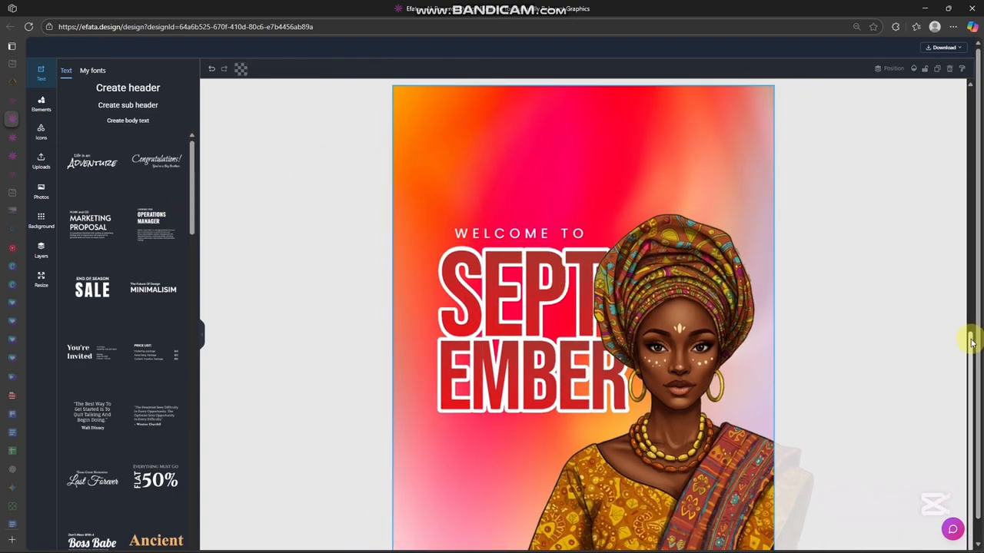
Search the icon library for business, and replace that search with real estate
{"action": "scroll", "coordinate": [971, 341], "scroll_direction": "up", "scroll_amount": 1}
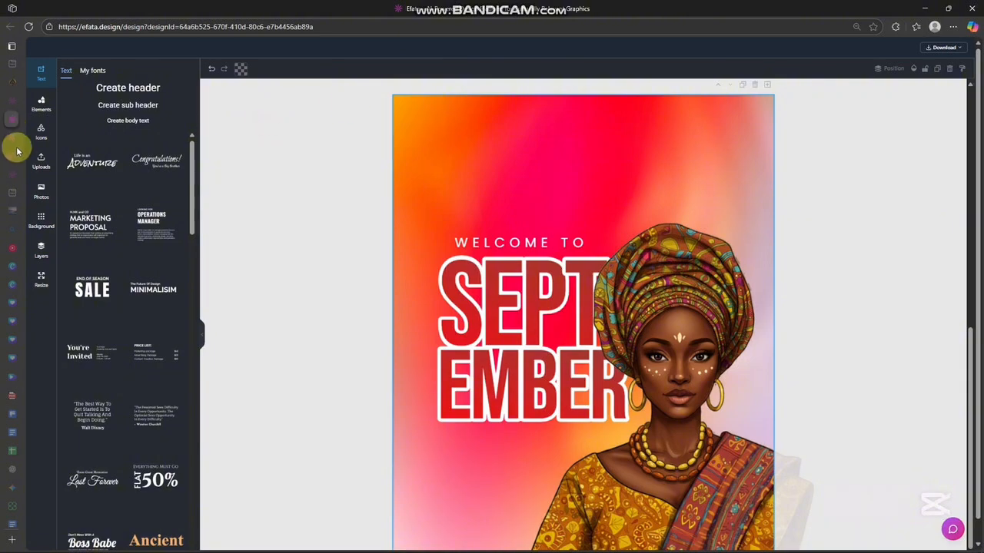
{"action": "left_click", "coordinate": [44, 137]}
{"action": "left_click", "coordinate": [99, 74]}
{"action": "type", "text": "business"}
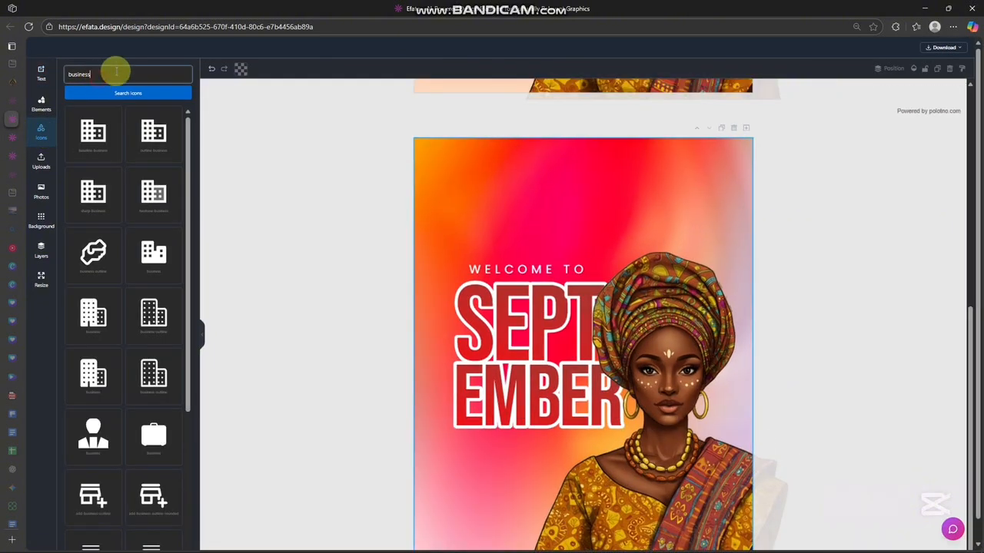
{"action": "mouse_move", "coordinate": [18, 97]}
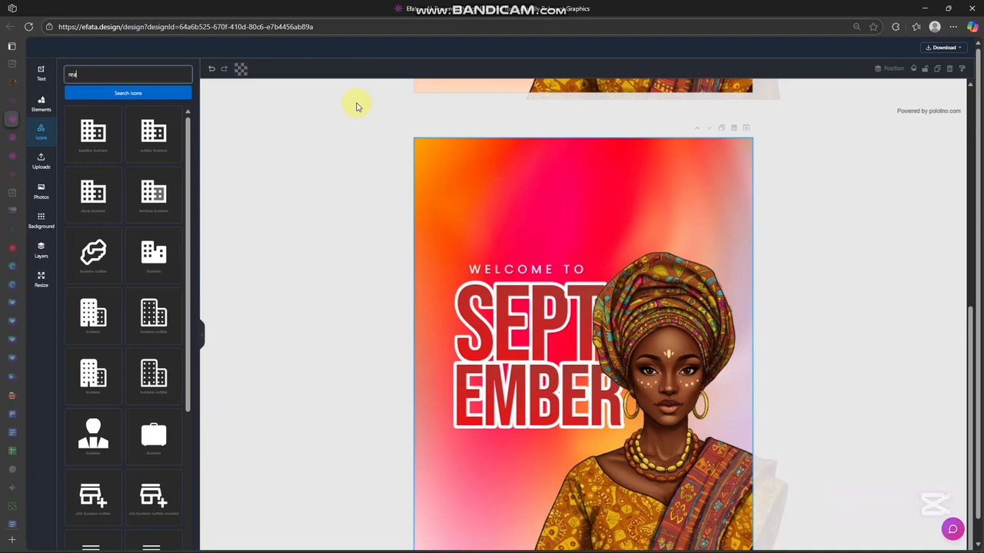
{"action": "key", "text": "BackSpace"}
{"action": "key", "text": "BackSpace"}
{"action": "left_click", "coordinate": [146, 93]}
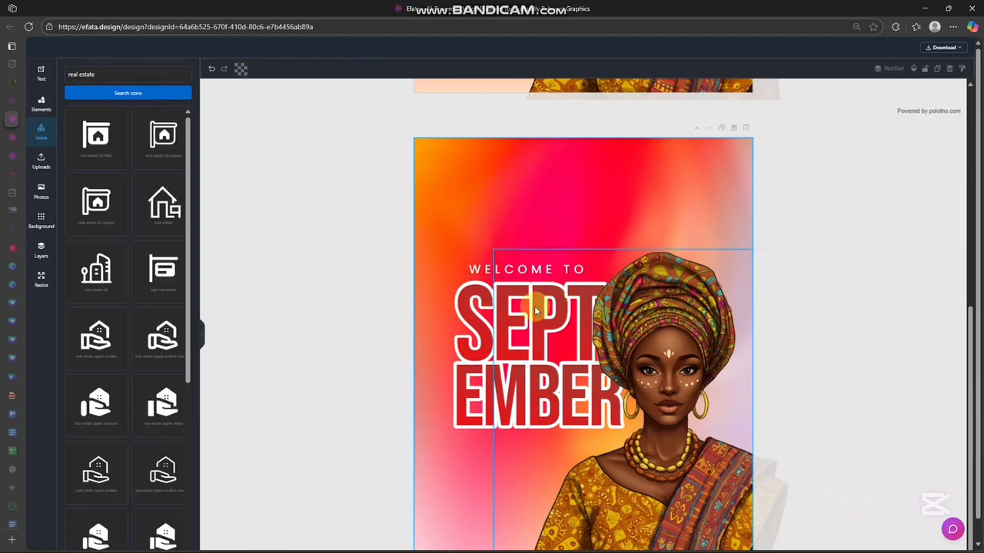
Add the solid hand-holding-house real estate icon and place it, slightly enlarged, near the flyer's upper-left corner
{"action": "scroll", "coordinate": [123, 315], "scroll_direction": "down", "scroll_amount": 3}
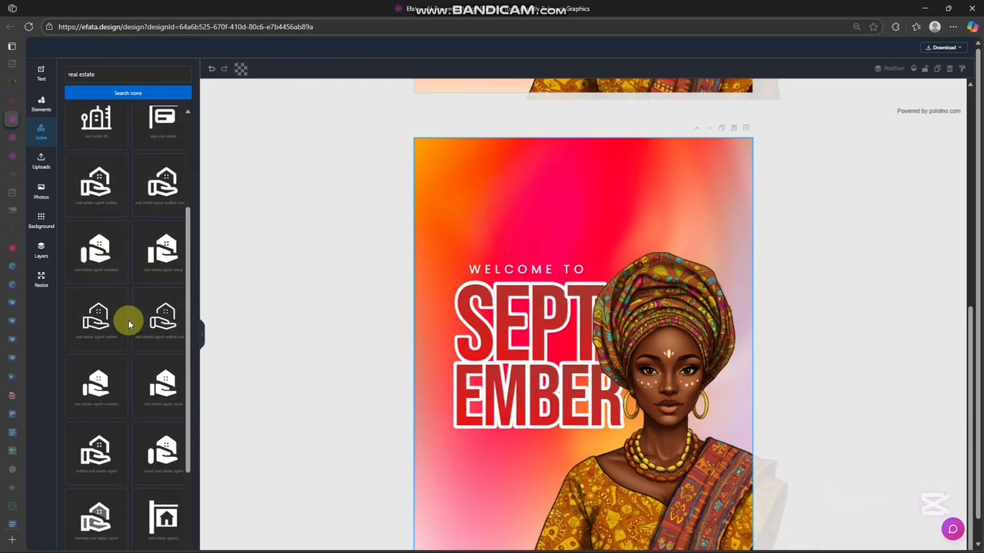
{"action": "scroll", "coordinate": [135, 319], "scroll_direction": "down", "scroll_amount": 2}
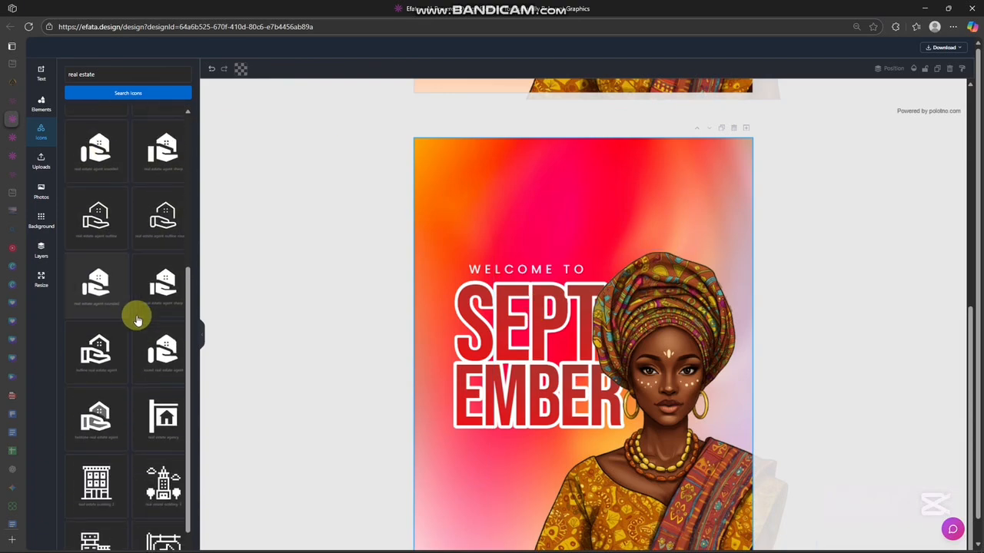
{"action": "left_click", "coordinate": [163, 343]}
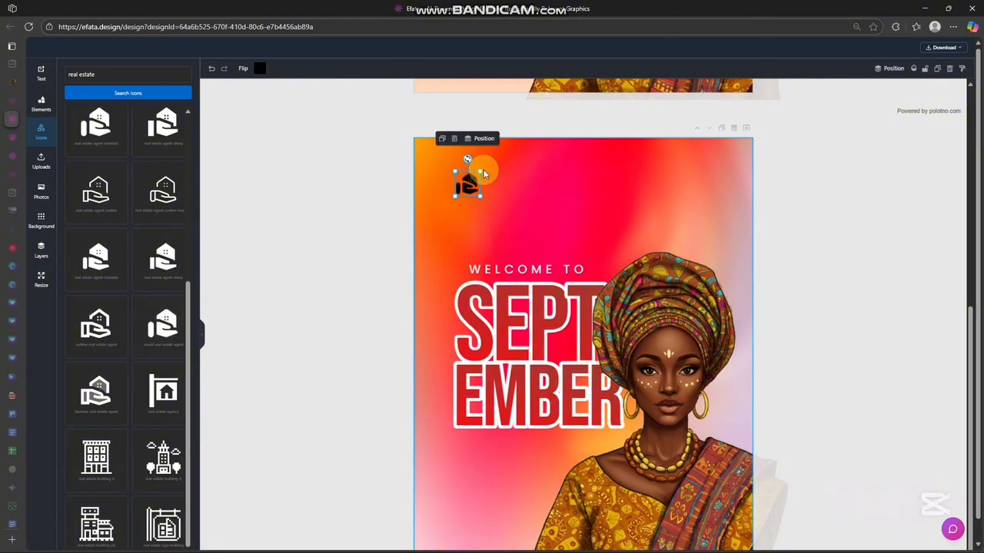
{"action": "left_click_drag", "start_coordinate": [481, 170], "coordinate": [468, 187]}
Colour the real estate icon white (FFFFFF)
{"action": "left_click", "coordinate": [260, 68]}
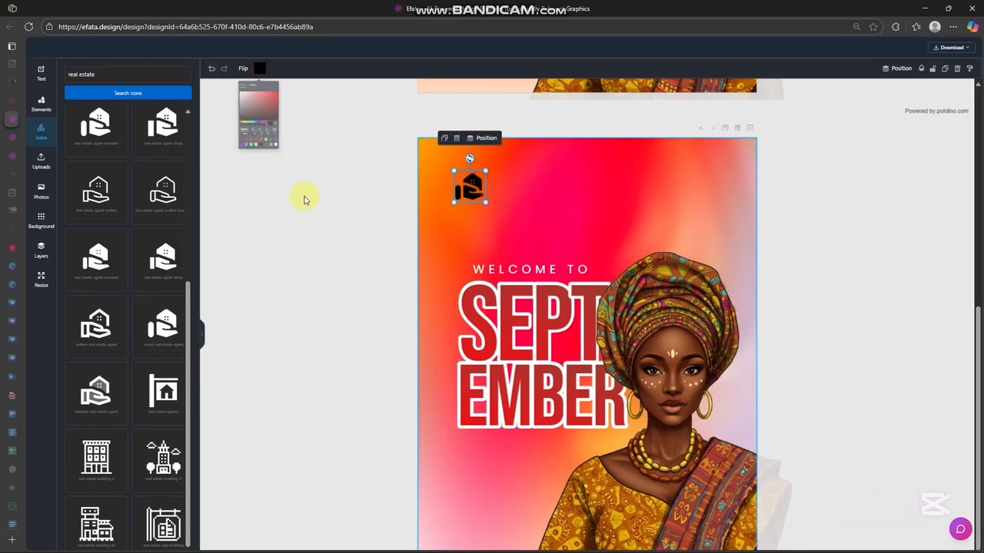
{"action": "left_click", "coordinate": [295, 218]}
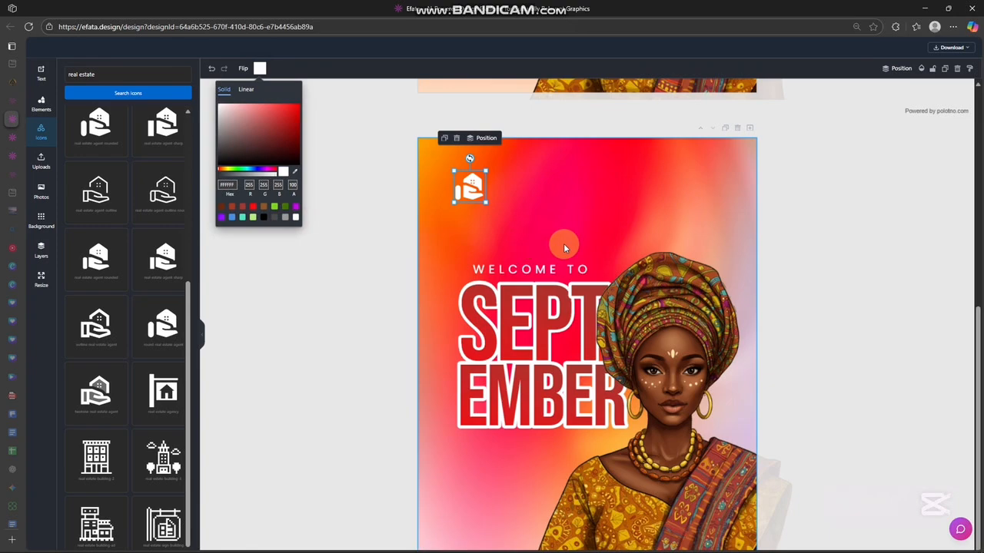
{"action": "left_click", "coordinate": [792, 232]}
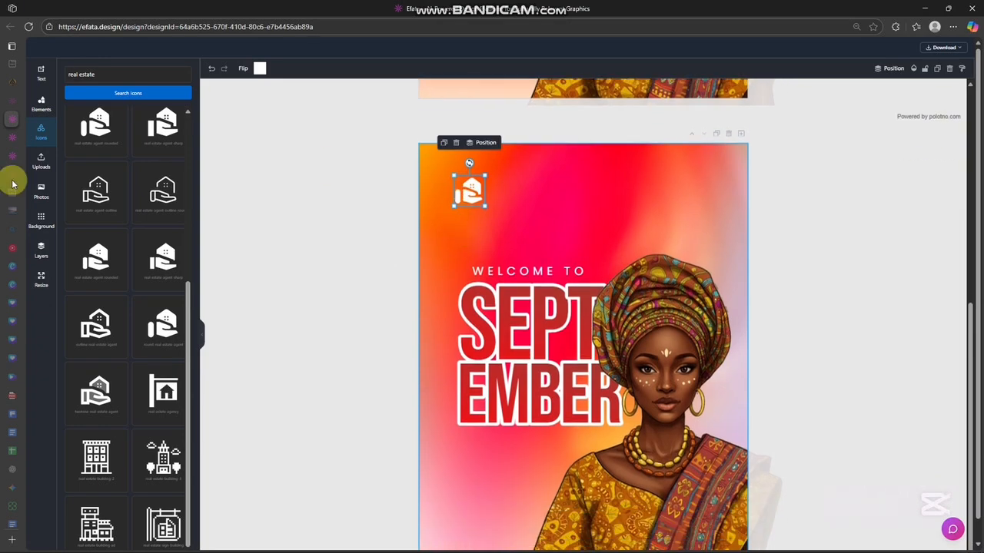
{"action": "left_click", "coordinate": [298, 183]}
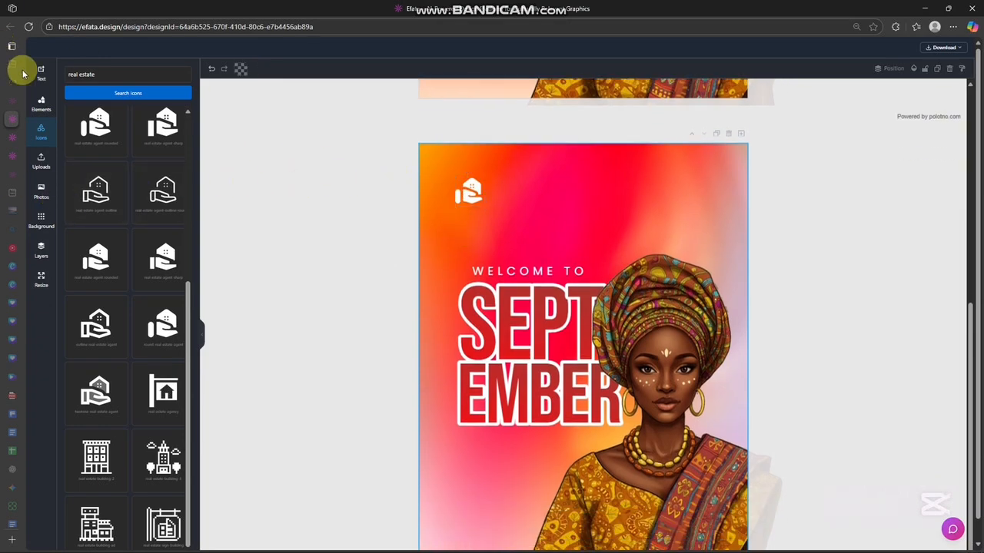
Add a header text reading SWEET and move it up to the real estate icon
{"action": "left_click", "coordinate": [40, 72]}
{"action": "left_click", "coordinate": [132, 94]}
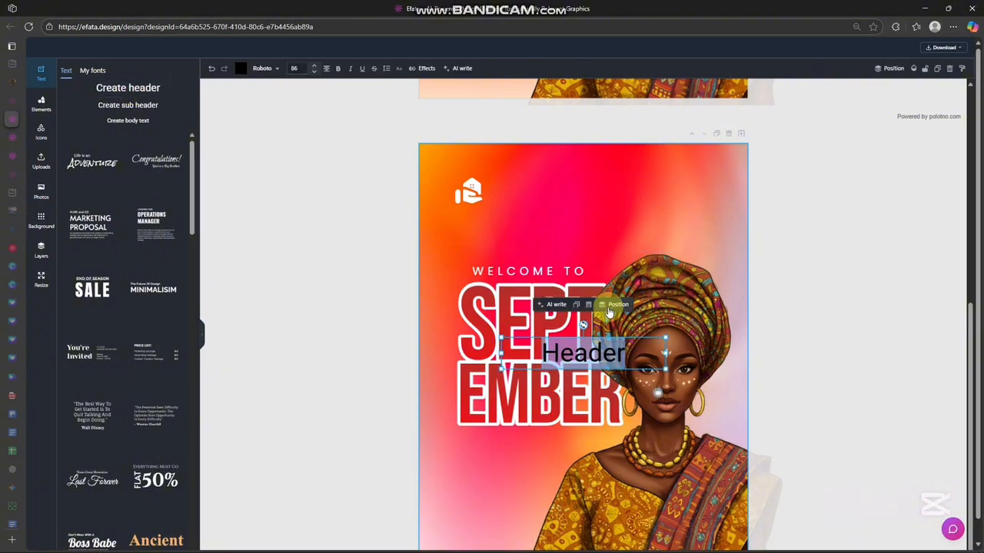
{"action": "type", "text": "SWEET"}
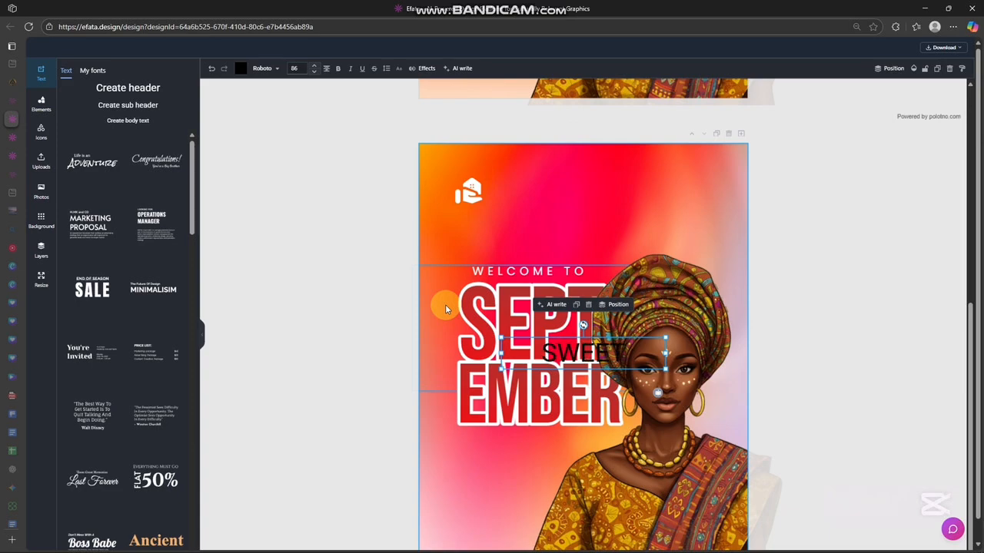
{"action": "left_click", "coordinate": [359, 278]}
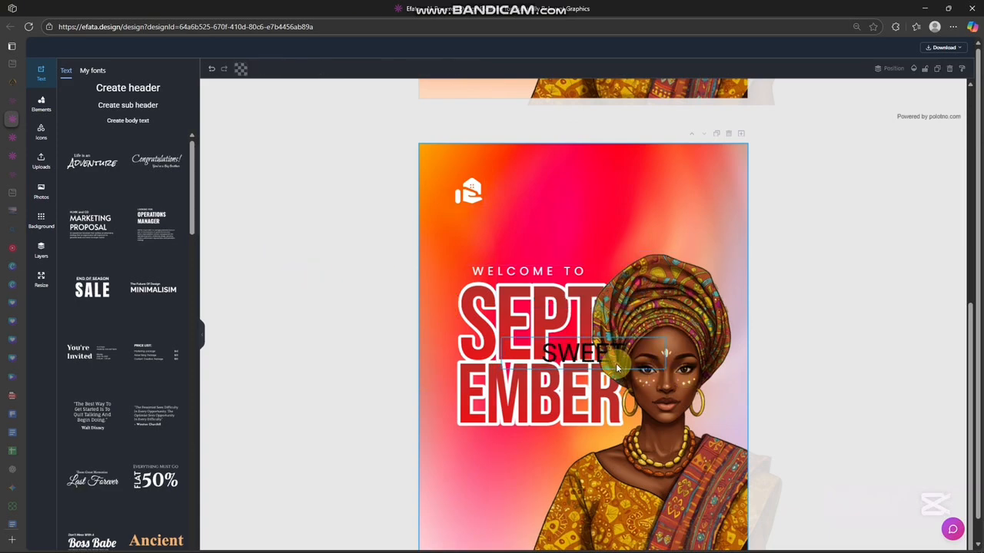
{"action": "left_click_drag", "start_coordinate": [615, 364], "coordinate": [545, 191]}
Extend the SWEET text so that it reads SWEET HOME.CO
{"action": "double_click", "coordinate": [573, 192]}
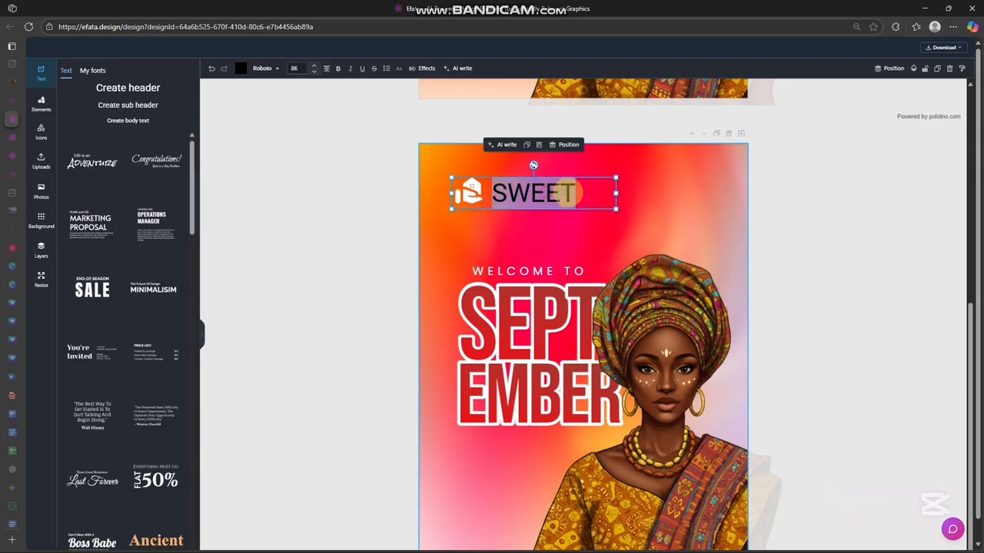
{"action": "left_click", "coordinate": [582, 194]}
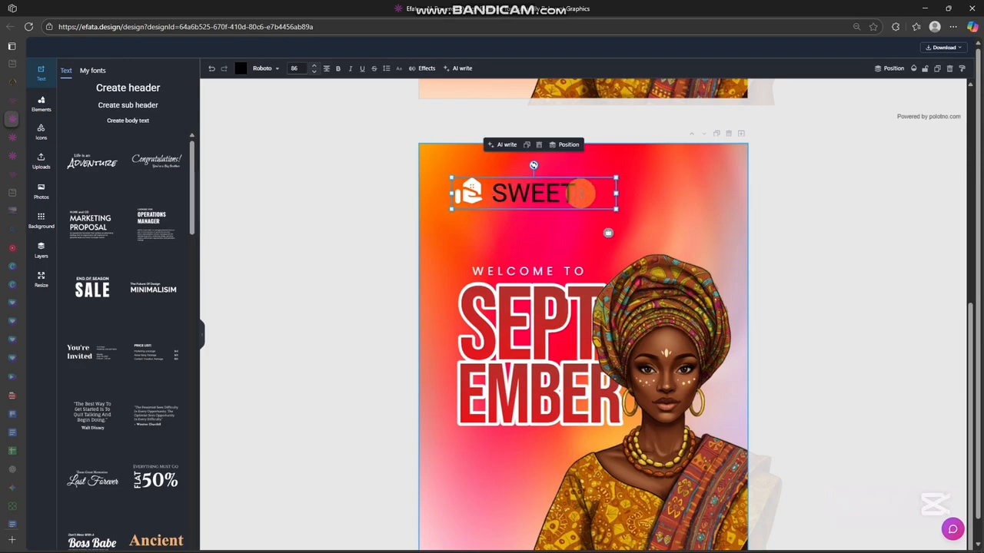
{"action": "type", "text": "HME"}
{"action": "key", "text": "BackSpace"}
{"action": "key", "text": "BackSpace"}
{"action": "type", "text": "OME"}
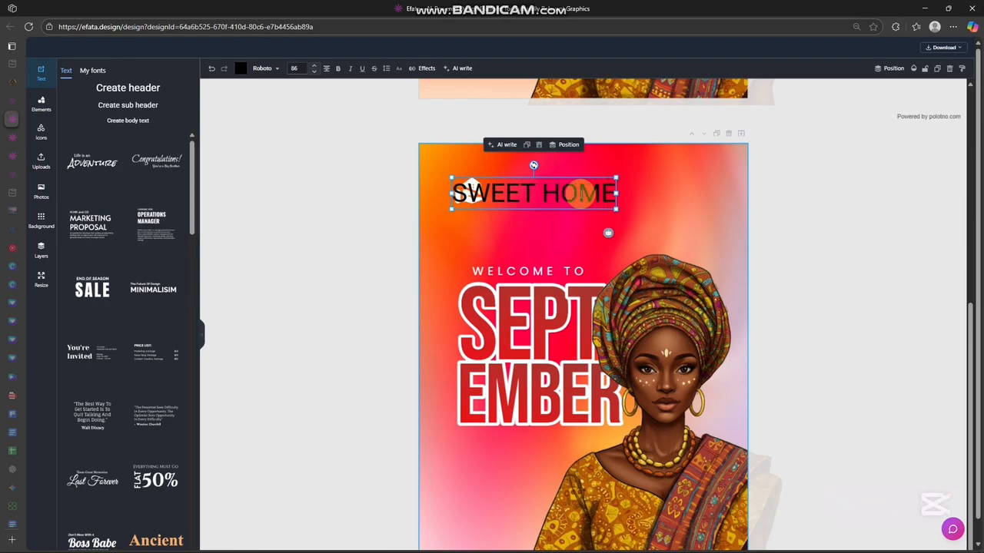
{"action": "type", "text": ".CO"}
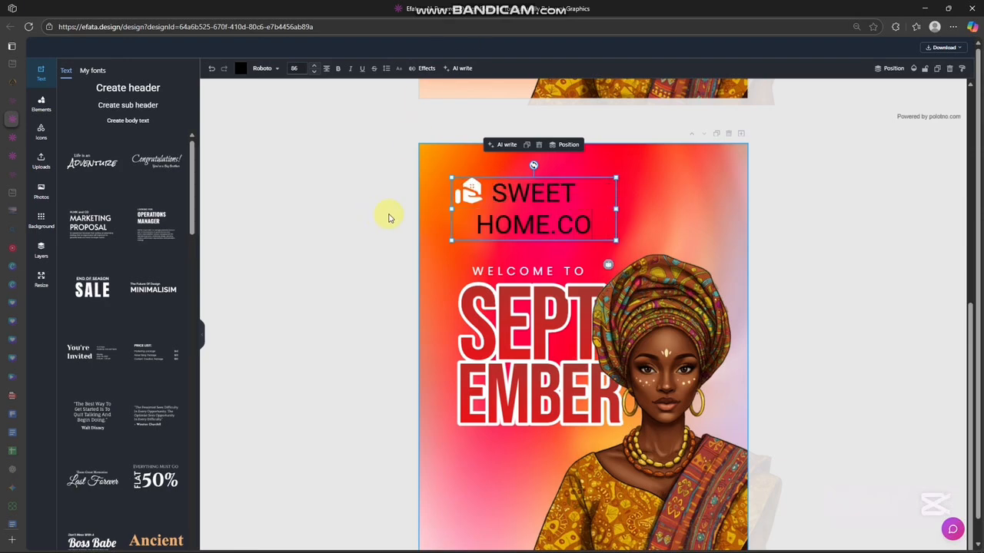
{"action": "left_click", "coordinate": [388, 218]}
Set the SWEET HOME.CO text in Poppins and shrink it to size 35 on one line beside the icon
{"action": "left_click", "coordinate": [537, 186]}
{"action": "left_click", "coordinate": [279, 68]}
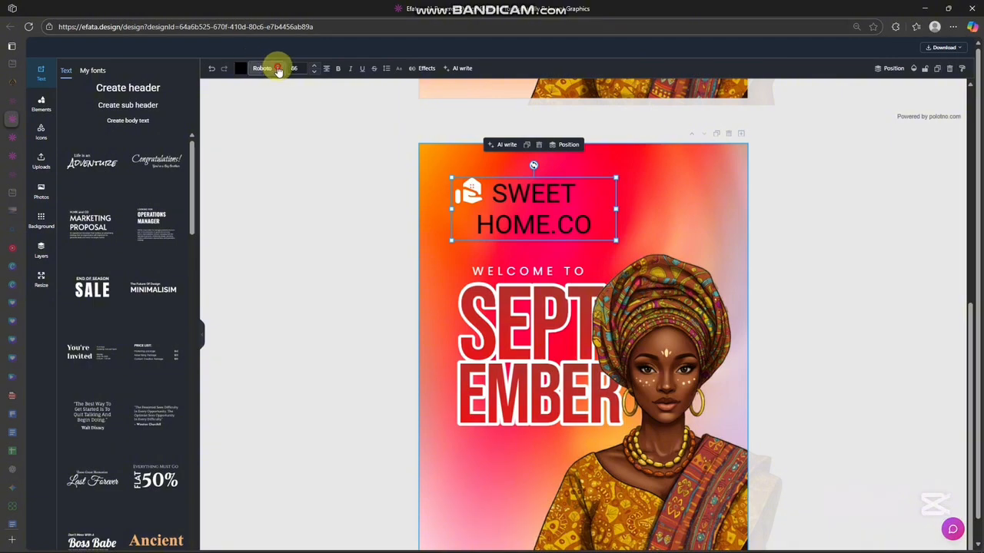
{"action": "left_click", "coordinate": [263, 110]}
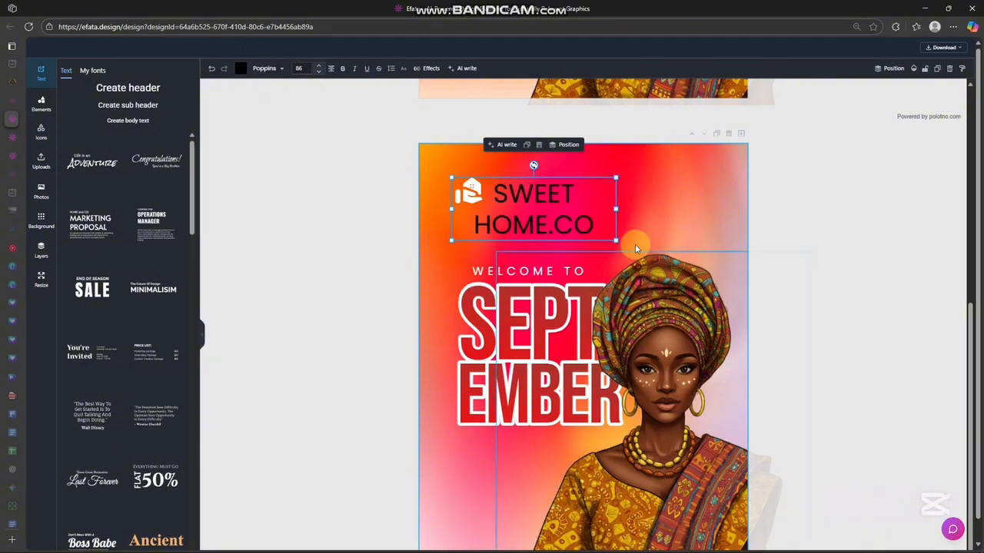
{"action": "left_click_drag", "start_coordinate": [616, 239], "coordinate": [546, 199]}
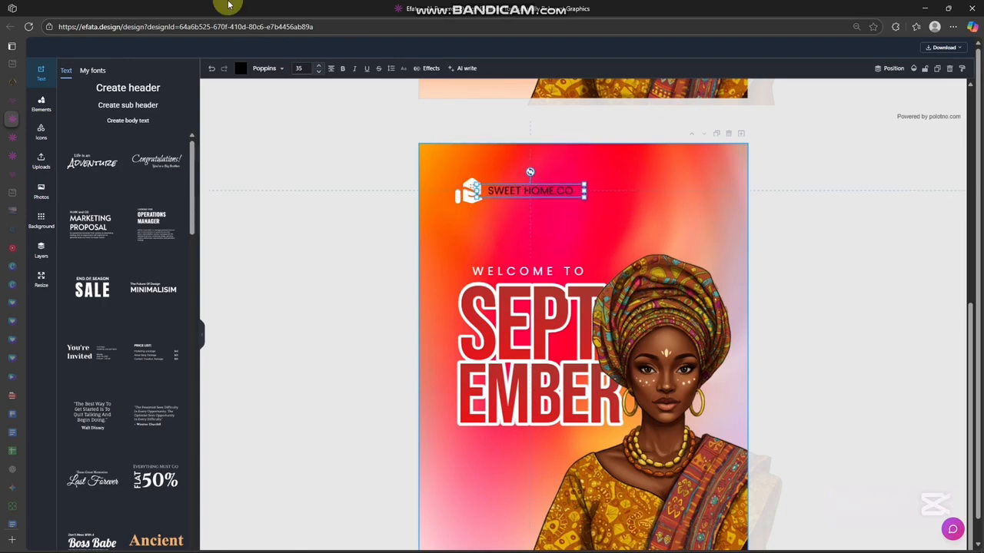
Left-align the SWEET HOME.CO text, shift it clear of the icon and reduce it to size 29
{"action": "left_click", "coordinate": [333, 70]}
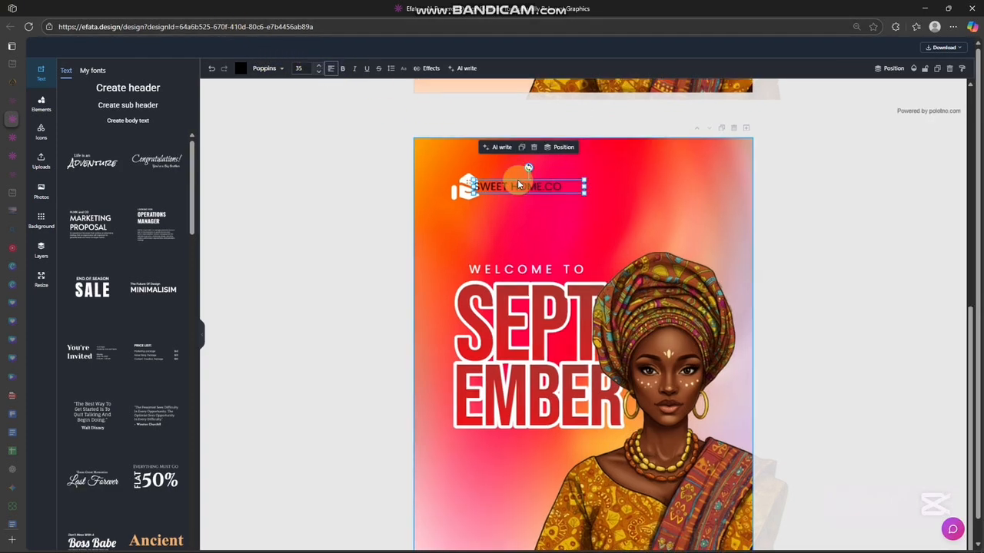
{"action": "scroll", "coordinate": [519, 192], "scroll_direction": "up", "scroll_amount": 1}
{"action": "left_click_drag", "start_coordinate": [497, 201], "coordinate": [508, 204]}
{"action": "mouse_move", "coordinate": [594, 205]}
{"action": "left_mouse_down"}
{"action": "mouse_move", "coordinate": [568, 210]}
{"action": "mouse_move", "coordinate": [575, 204]}
{"action": "left_mouse_up"}
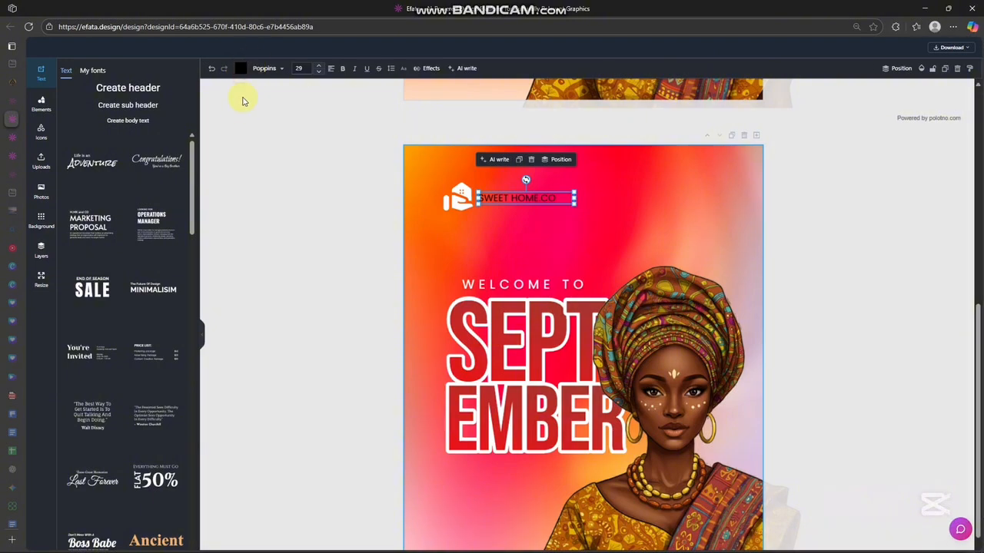
Colour the SWEET HOME.CO text white (FFFFFF)
{"action": "left_click", "coordinate": [241, 68]}
{"action": "left_click", "coordinate": [278, 217]}
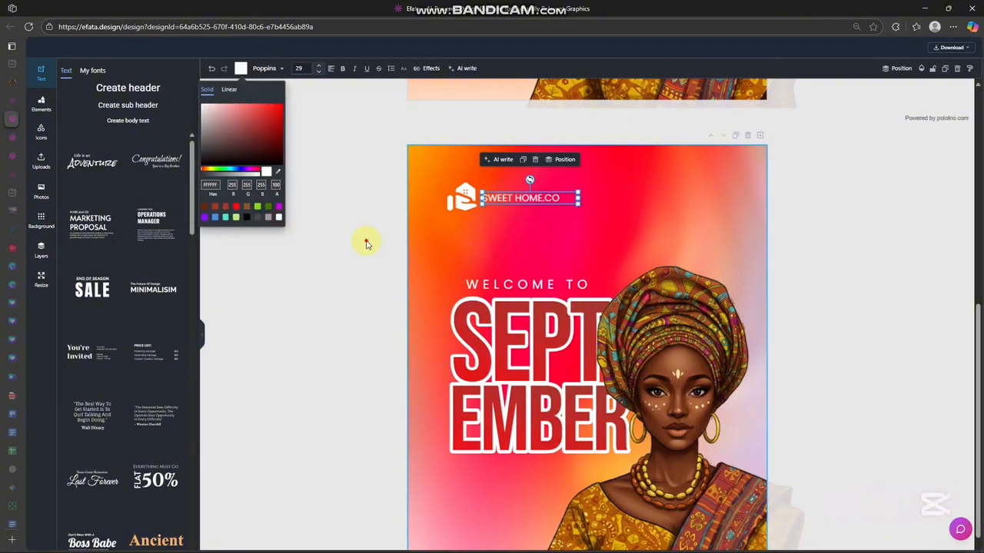
{"action": "left_click", "coordinate": [366, 245]}
{"action": "left_click", "coordinate": [835, 188]}
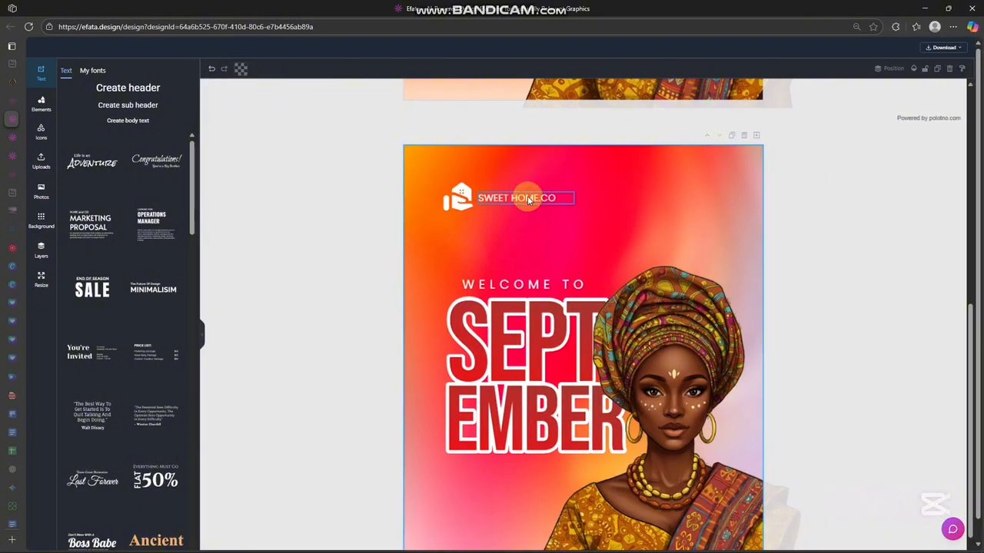
{"action": "left_click", "coordinate": [528, 197]}
{"action": "left_click_drag", "start_coordinate": [523, 196], "coordinate": [695, 198]}
{"action": "double_click", "coordinate": [692, 197]}
{"action": "type", "text": "www.s"}
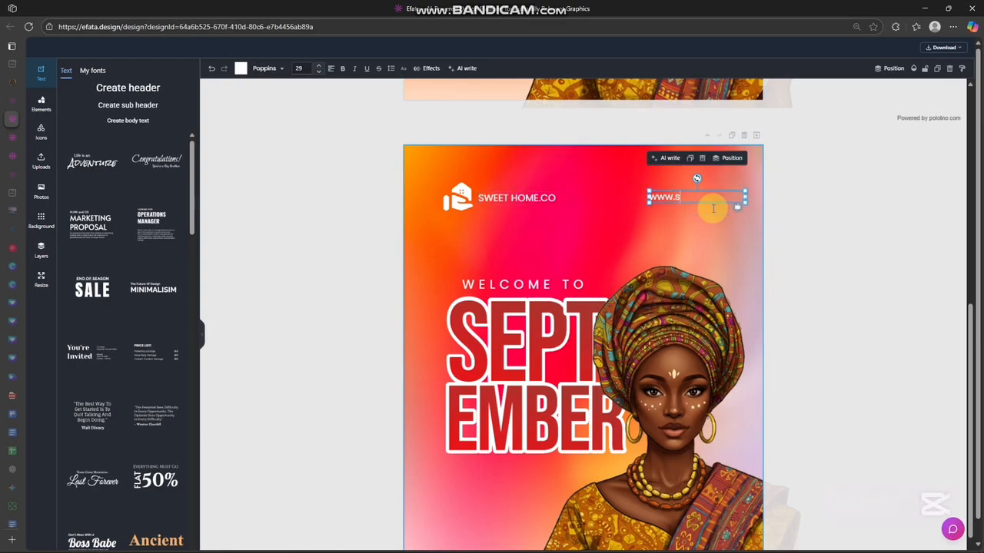
{"action": "type", "text": "weethome.c"}
{"action": "mouse_move", "coordinate": [745, 203]}
{"action": "left_mouse_down"}
{"action": "mouse_move", "coordinate": [767, 208]}
{"action": "mouse_move", "coordinate": [730, 201]}
{"action": "left_mouse_up"}
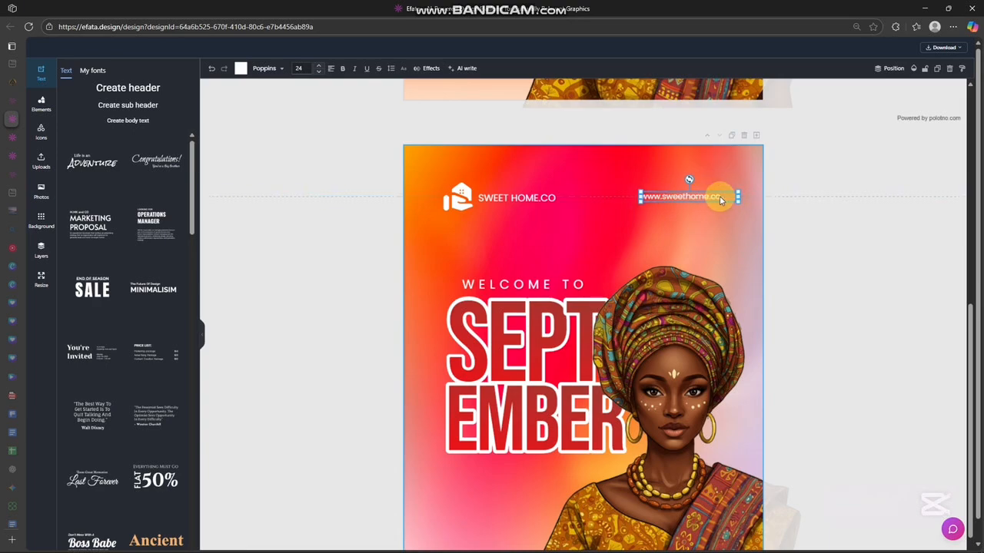
{"action": "left_click", "coordinate": [826, 188]}
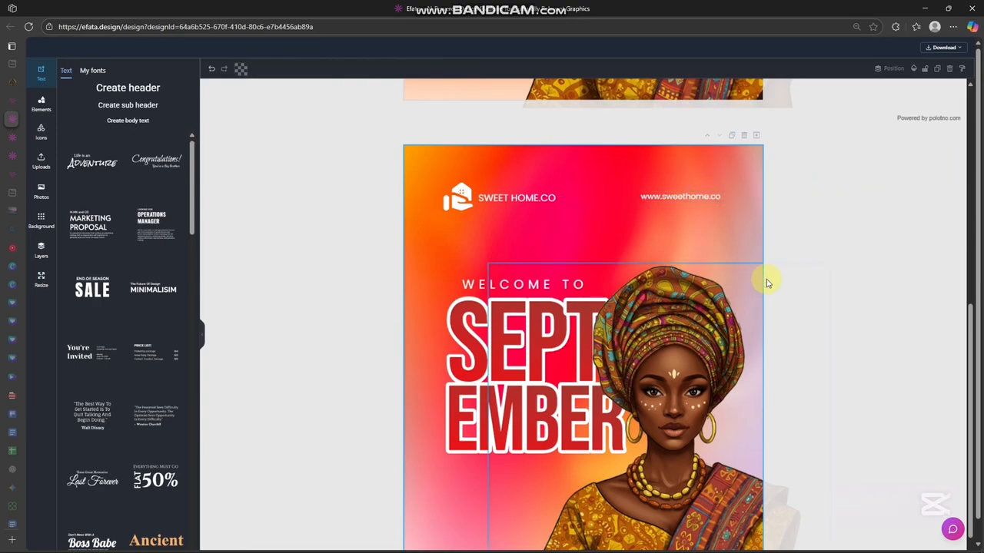
Duplicate the website text below EMBER and replace its wording with "May the new month bring you blessings and prosperity"
{"action": "scroll", "coordinate": [749, 284], "scroll_direction": "down", "scroll_amount": 1}
{"action": "scroll", "coordinate": [744, 274], "scroll_direction": "down", "scroll_amount": 1}
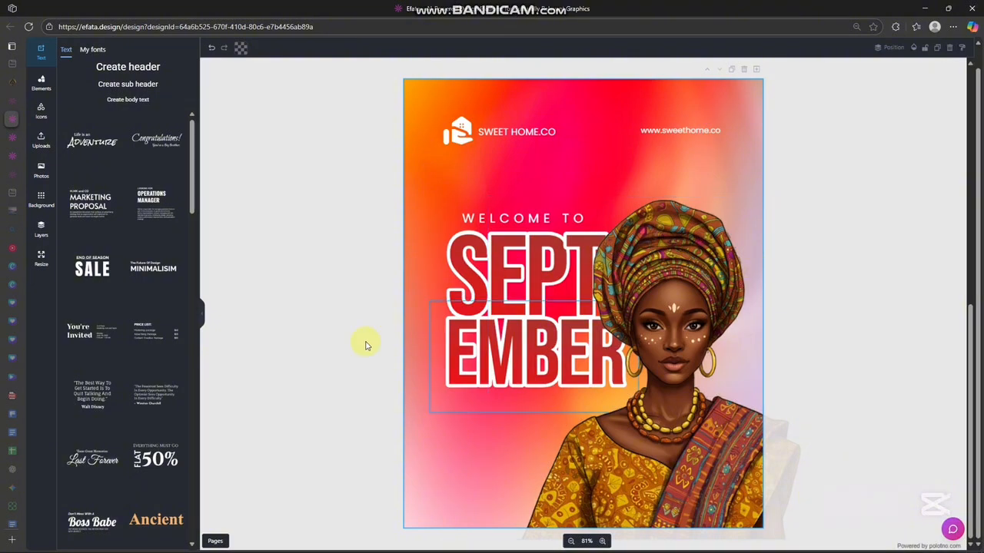
{"action": "left_click", "coordinate": [657, 132]}
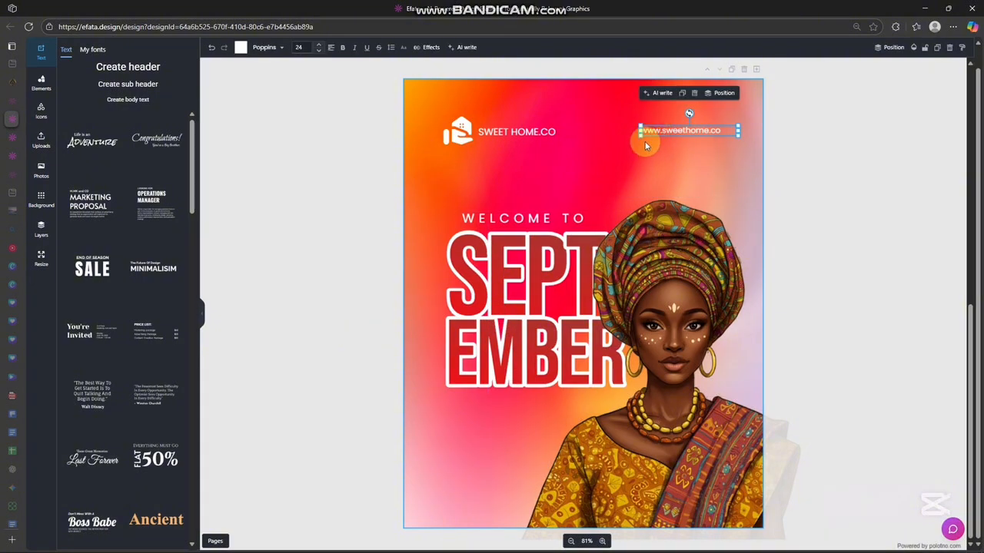
{"action": "key", "text": "ctrl+d"}
{"action": "left_click_drag", "start_coordinate": [531, 322], "coordinate": [470, 410]}
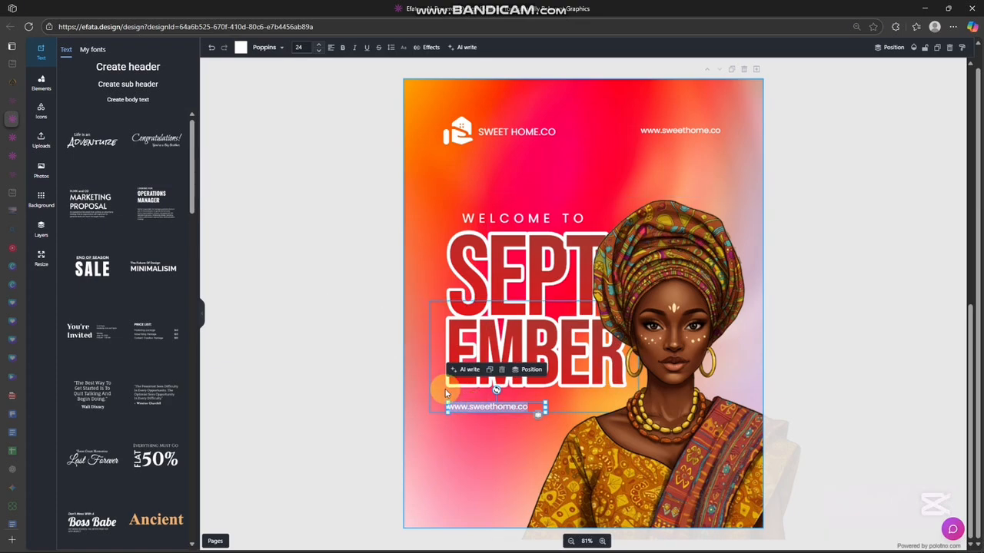
{"action": "key", "text": "BackSpace"}
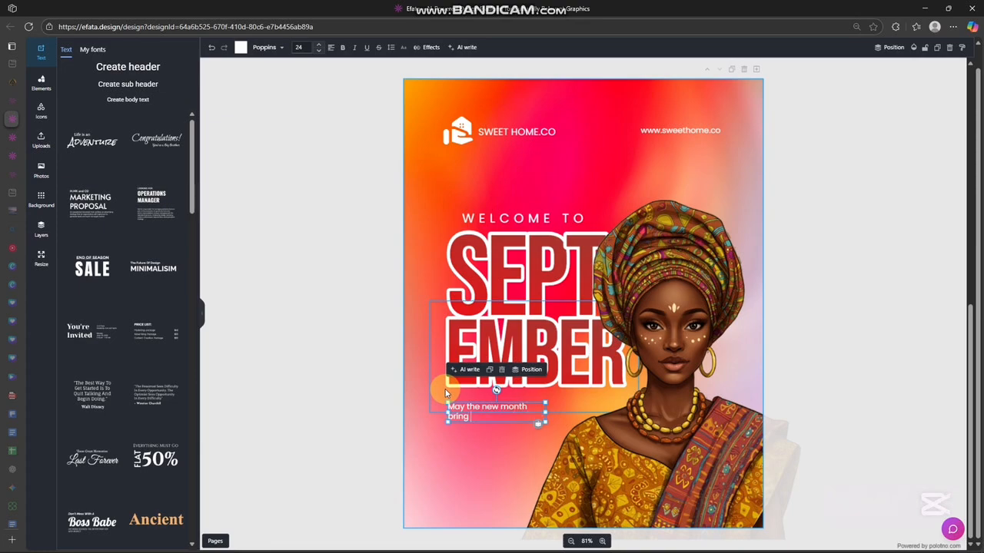
{"action": "type", "text": "blessings and prosperity"}
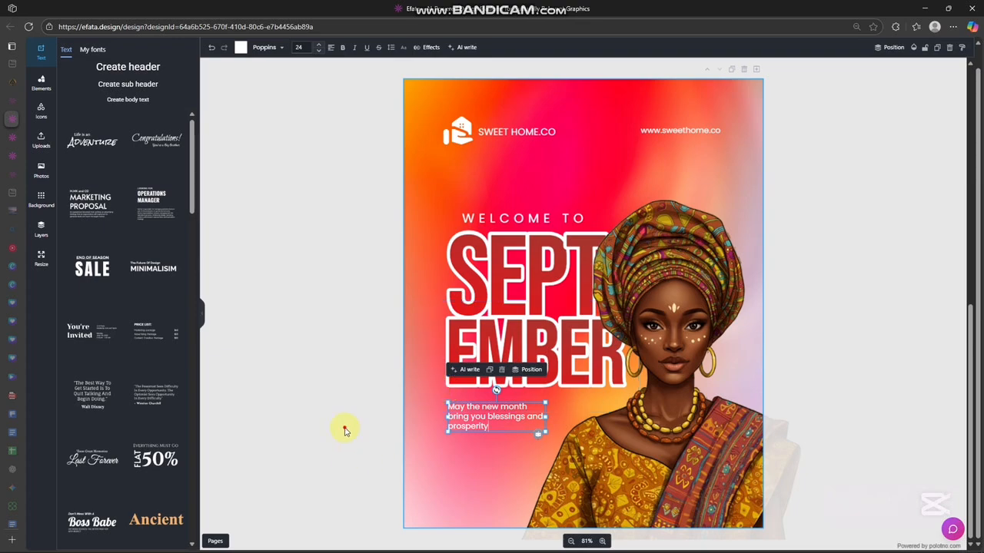
{"action": "left_click", "coordinate": [345, 430]}
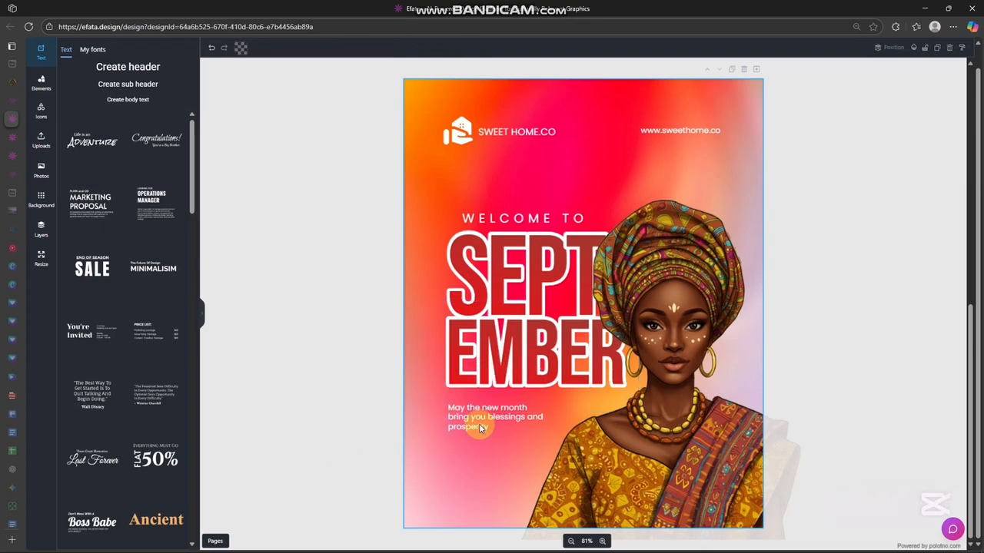
Enlarge the new-month message below EMBER to size 31 and set its line height to 105
{"action": "left_click", "coordinate": [483, 421]}
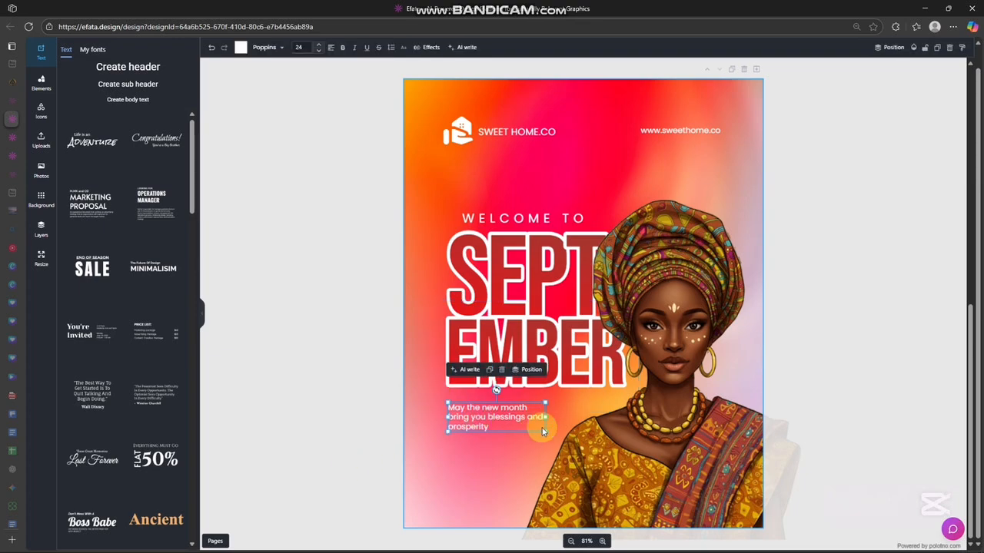
{"action": "left_click_drag", "start_coordinate": [545, 432], "coordinate": [575, 440]}
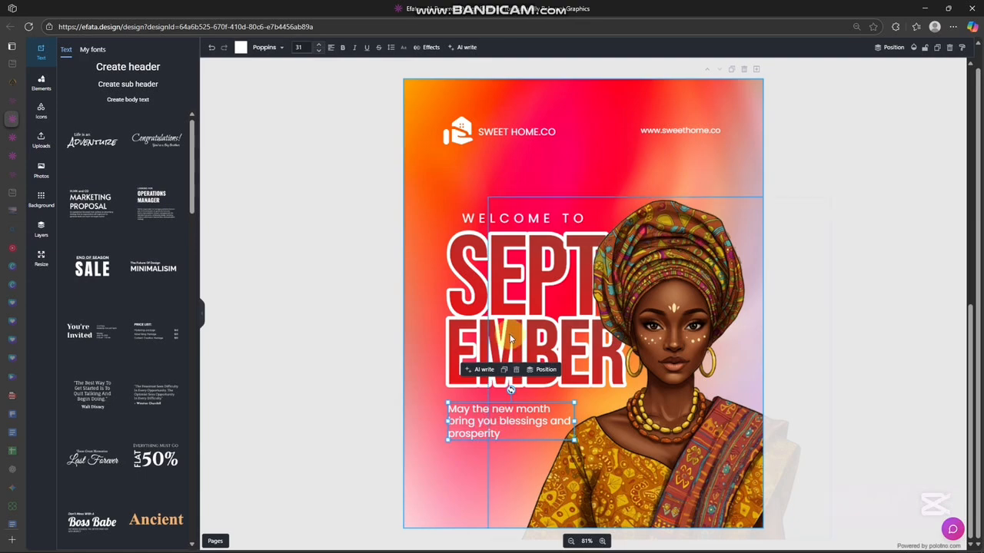
{"action": "left_click", "coordinate": [390, 47]}
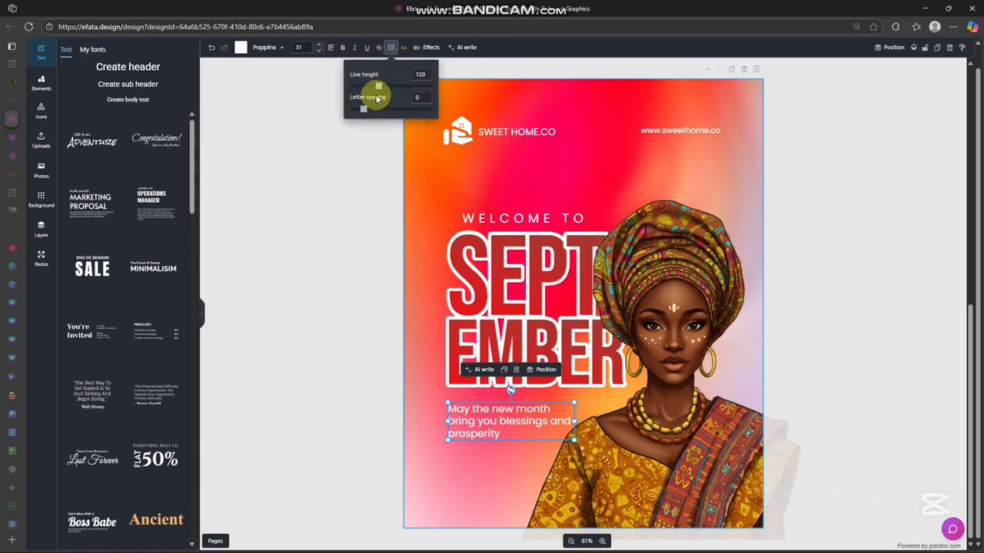
{"action": "left_click_drag", "start_coordinate": [378, 84], "coordinate": [372, 86]}
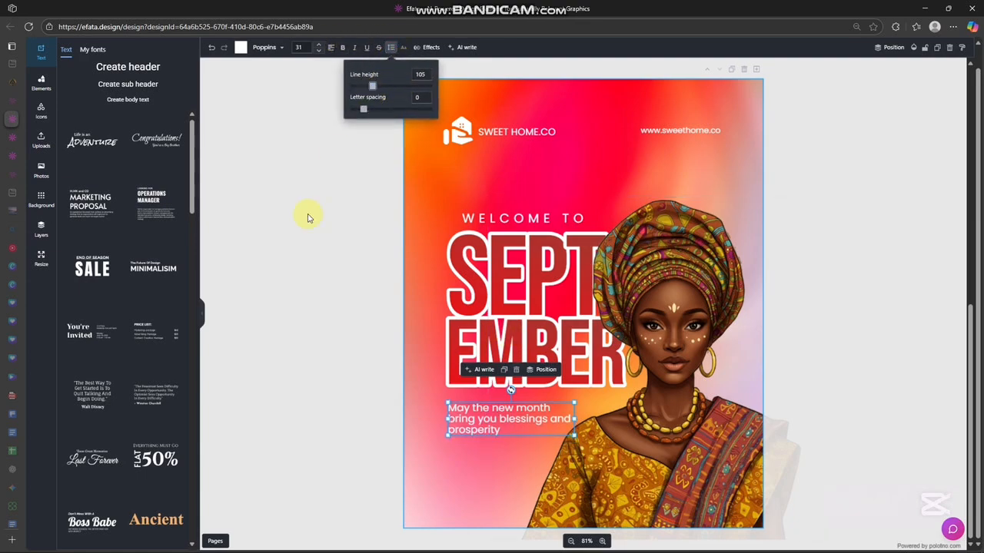
{"action": "left_click", "coordinate": [292, 323]}
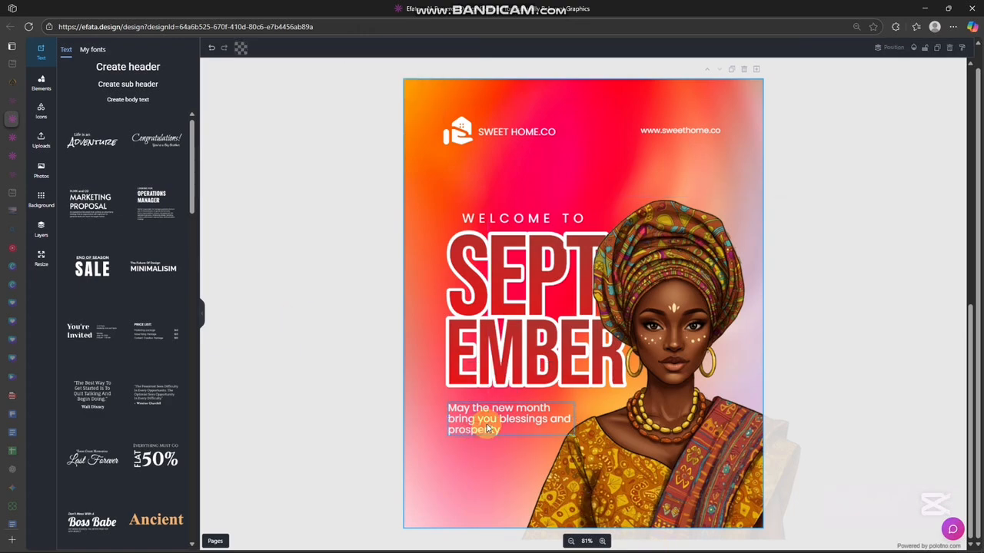
Duplicate the website text into the flyer's lower-left area beneath the new-month message and shorten it to sweethome.co
{"action": "left_click_drag", "start_coordinate": [489, 422], "coordinate": [488, 421]}
{"action": "left_click", "coordinate": [661, 133]}
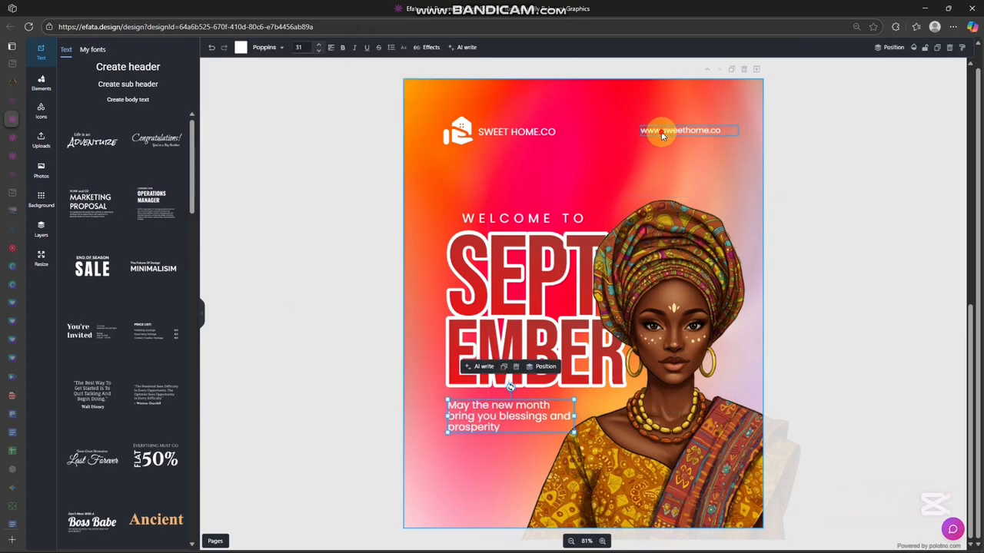
{"action": "key", "text": "ctrl+c"}
{"action": "key", "text": "ctrl+v"}
{"action": "left_click_drag", "start_coordinate": [663, 136], "coordinate": [470, 492]}
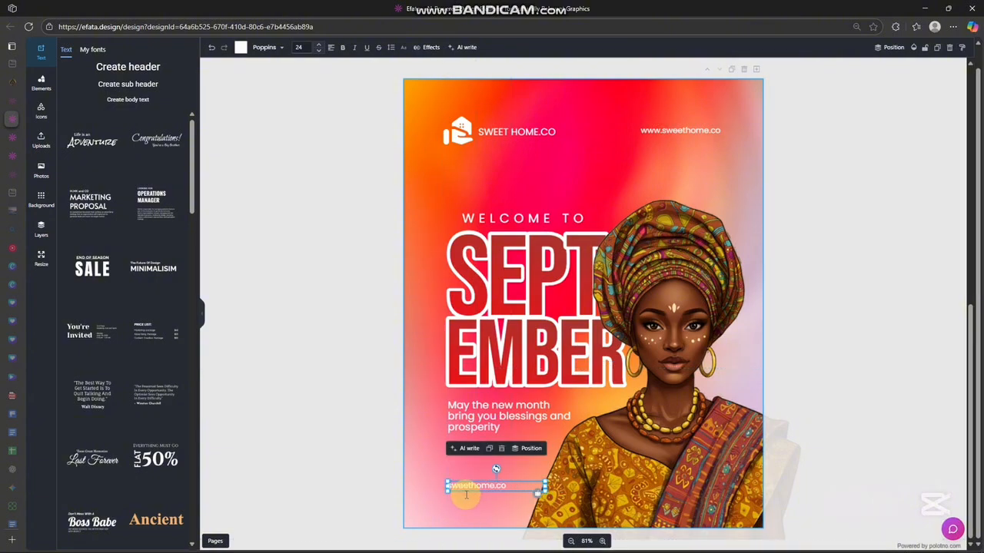
{"action": "left_click", "coordinate": [324, 446]}
{"action": "left_click_drag", "start_coordinate": [450, 495], "coordinate": [492, 489]}
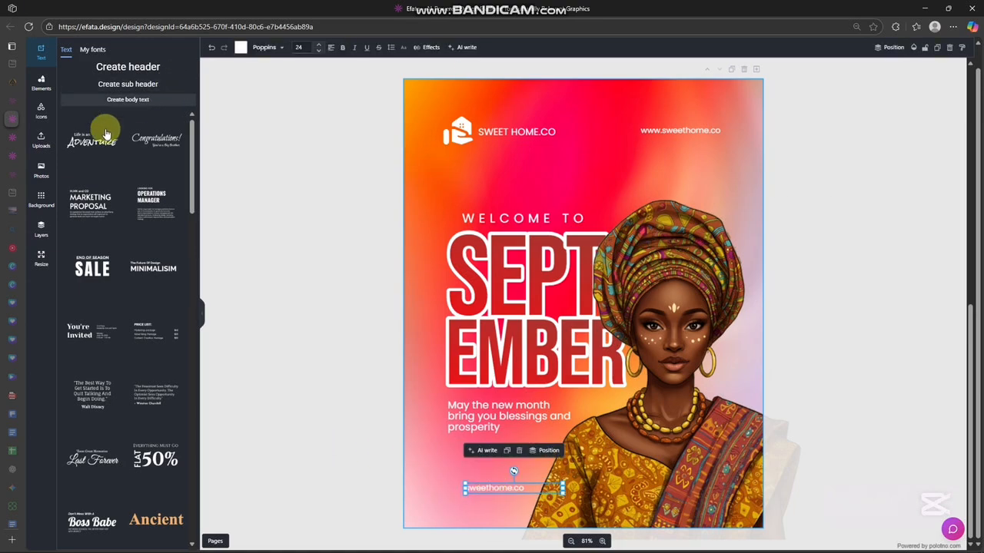
Search the icons for "instagram" and place a filled Instagram icon beside the lower sweethome.co text
{"action": "left_click", "coordinate": [41, 111]}
{"action": "double_click", "coordinate": [103, 75]}
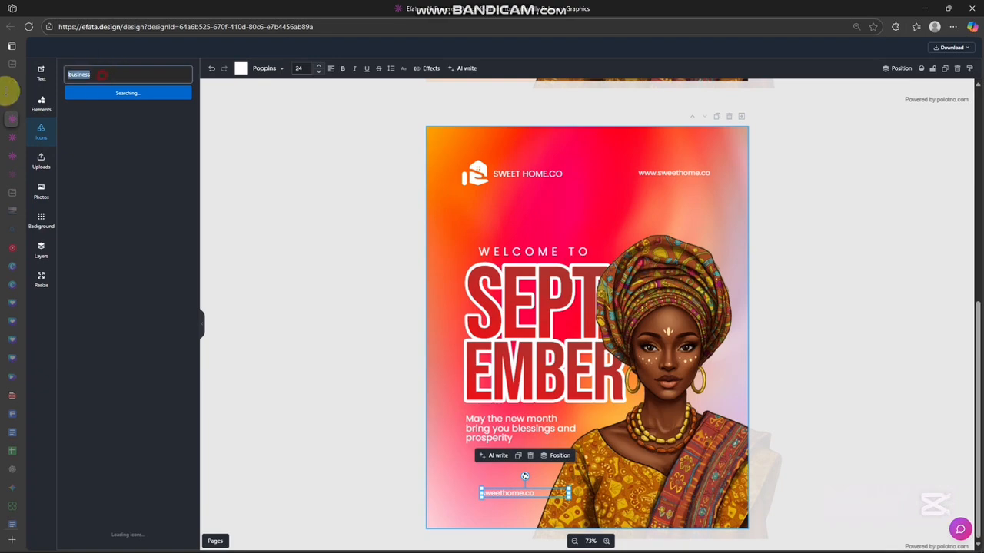
{"action": "type", "text": "instagram"}
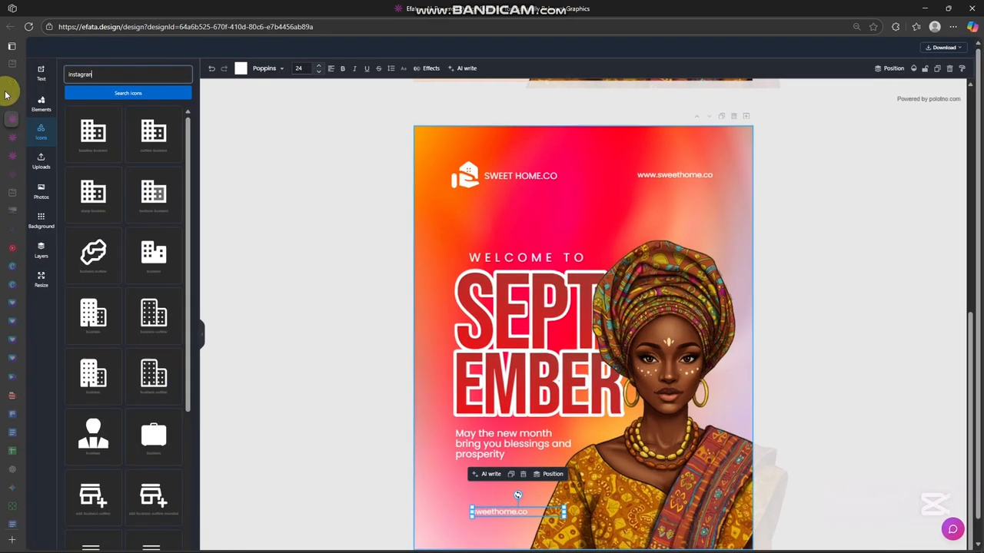
{"action": "key", "text": "BackSpace"}
{"action": "type", "text": "m"}
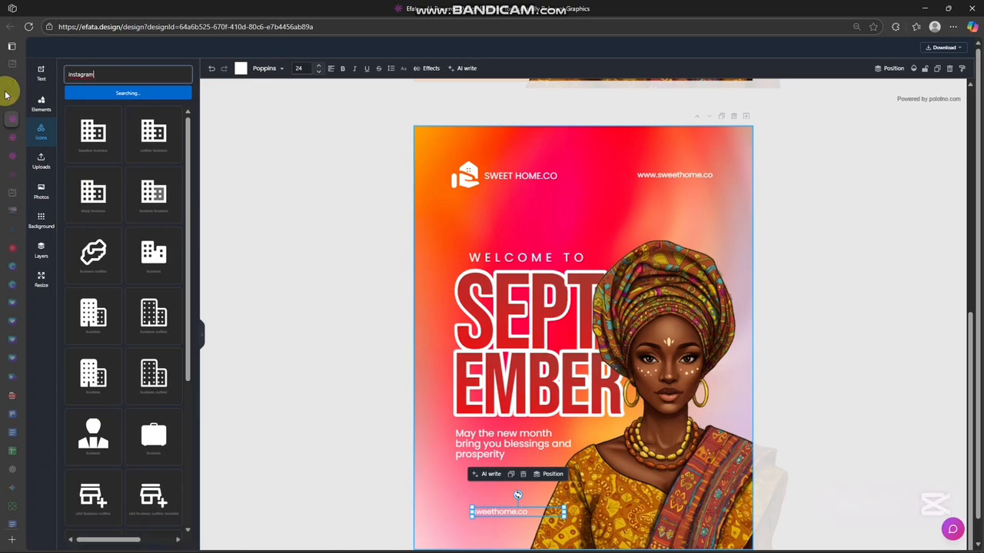
{"action": "key", "text": "Return"}
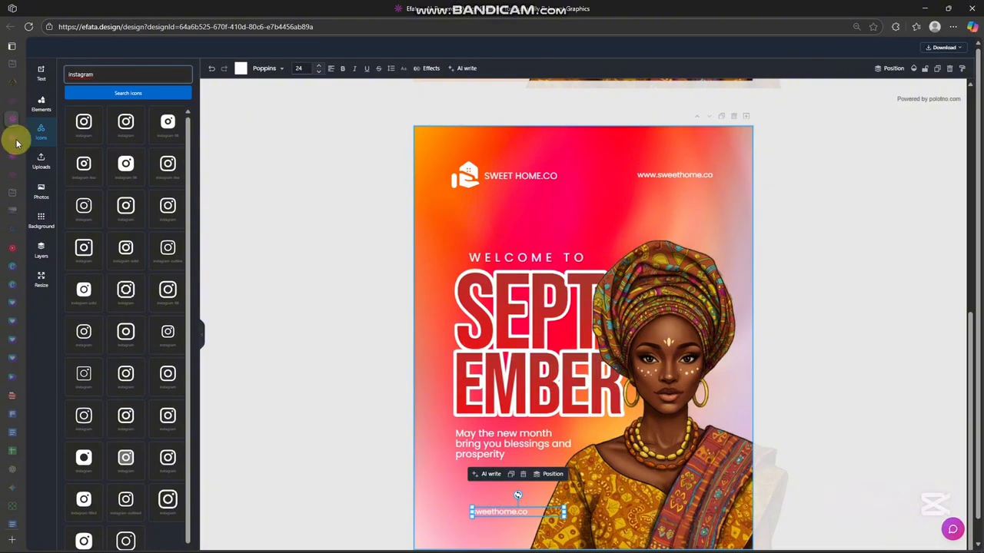
{"action": "left_click", "coordinate": [164, 123]}
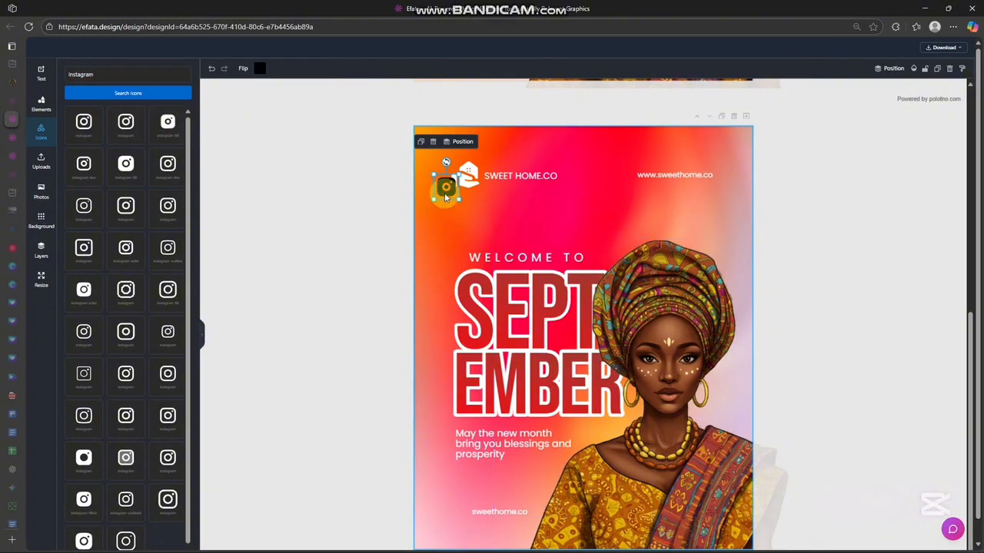
{"action": "left_click_drag", "start_coordinate": [449, 190], "coordinate": [453, 503]}
Search the icons for "facebook" and place a round Facebook icon directly to the right of the Instagram icon
{"action": "triple_click", "coordinate": [98, 70]}
{"action": "type", "text": "facebook"}
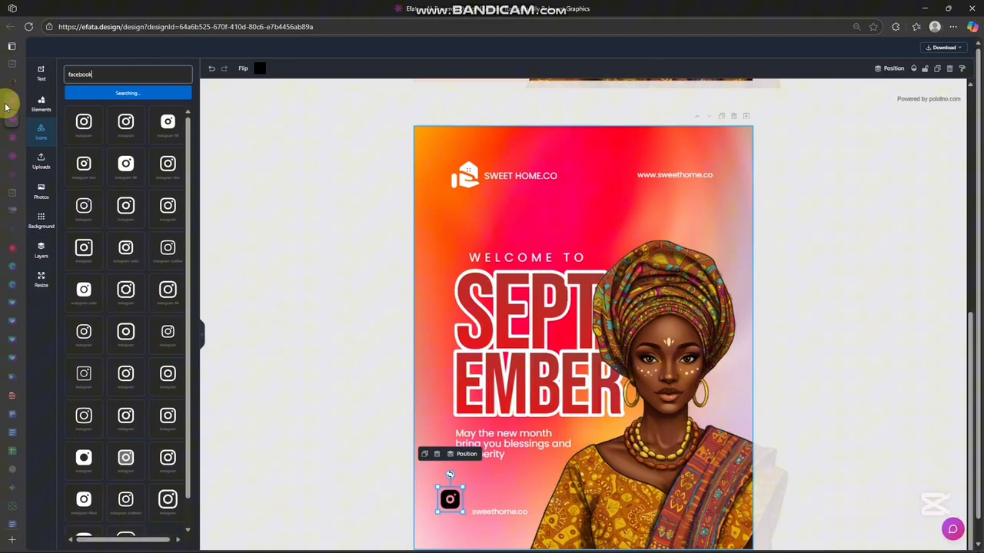
{"action": "key", "text": "Return"}
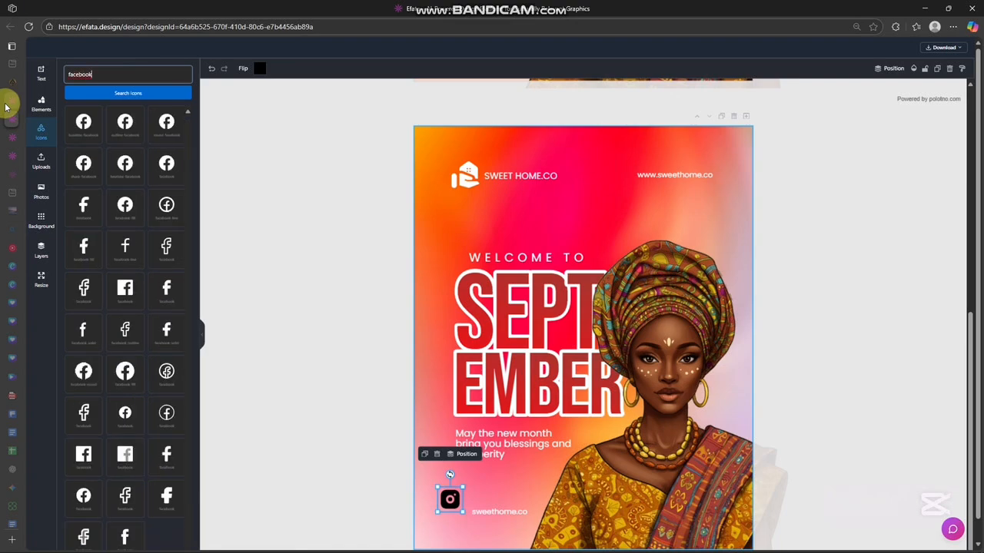
{"action": "left_click", "coordinate": [141, 93]}
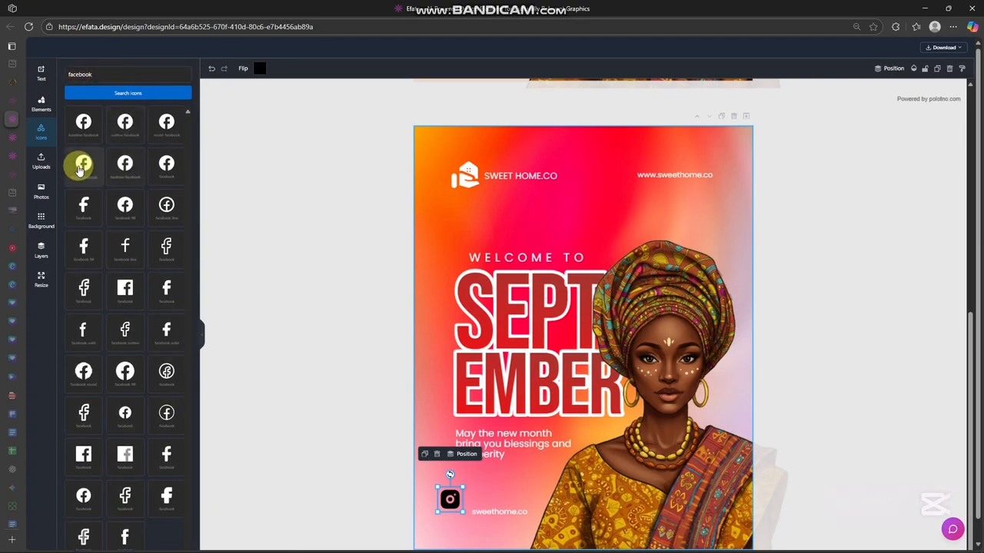
{"action": "left_click_drag", "start_coordinate": [82, 168], "coordinate": [475, 500]}
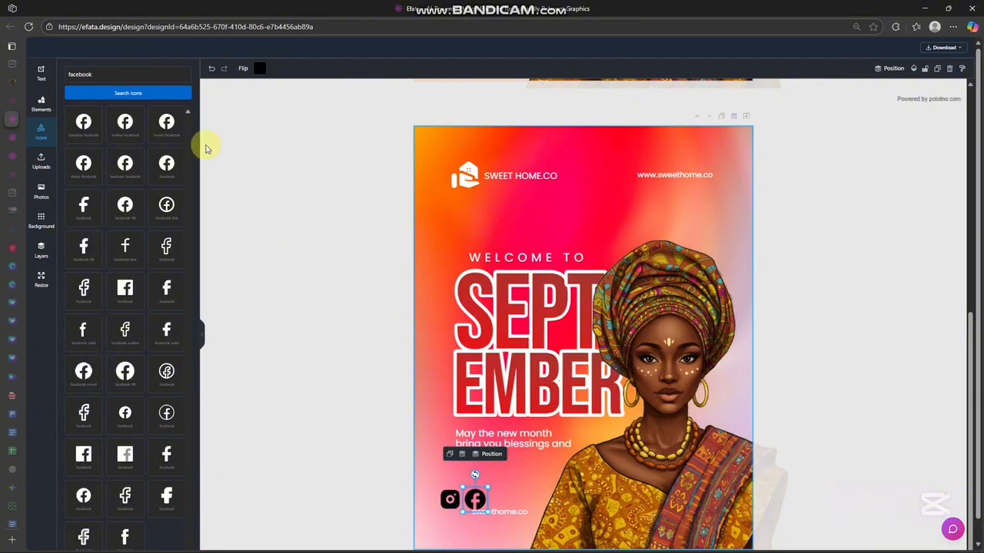
Search the icons for "x" and place the X logo to the right of the Facebook icon
{"action": "double_click", "coordinate": [110, 74]}
{"action": "type", "text": "x"}
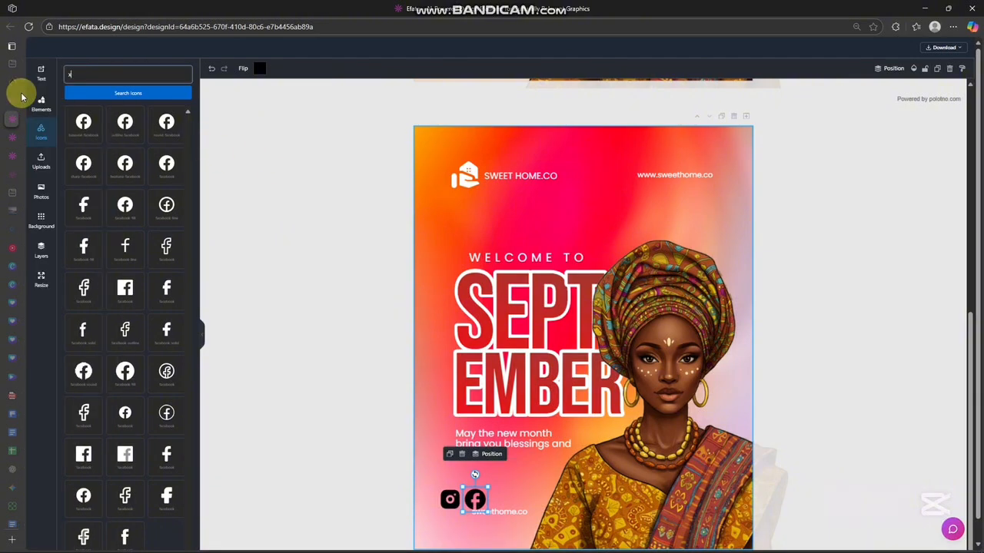
{"action": "key", "text": "BackSpace"}
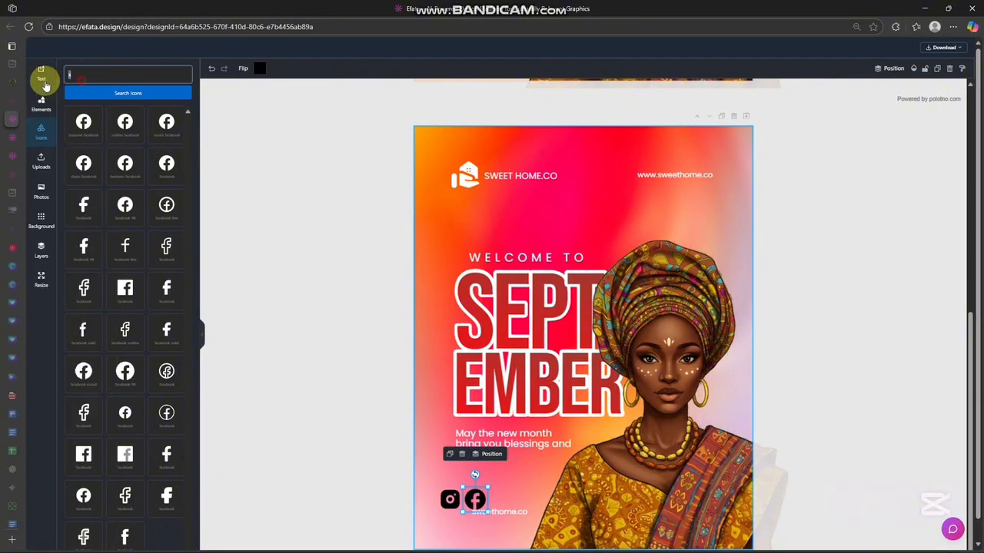
{"action": "type", "text": "x"}
{"action": "key", "text": "Return"}
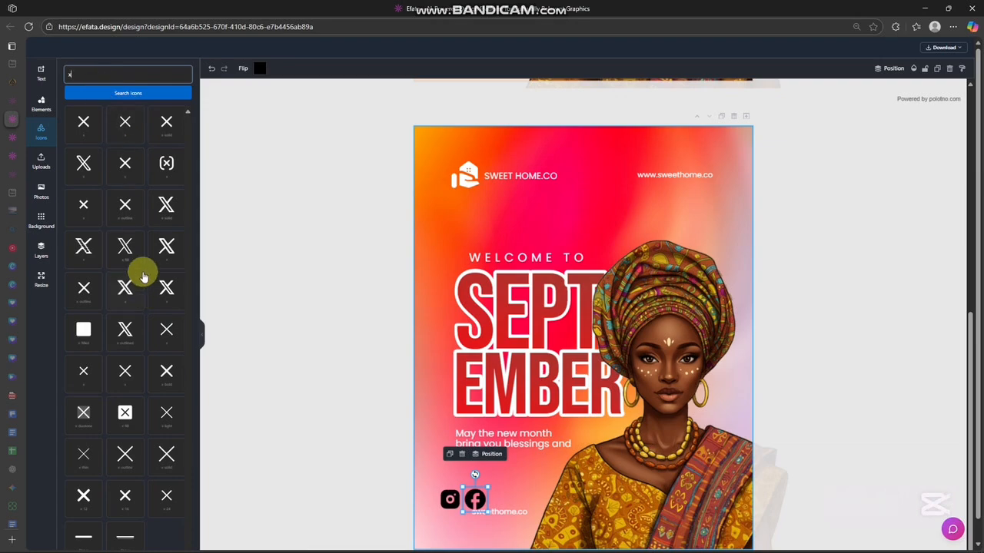
{"action": "left_click_drag", "start_coordinate": [83, 168], "coordinate": [502, 504]}
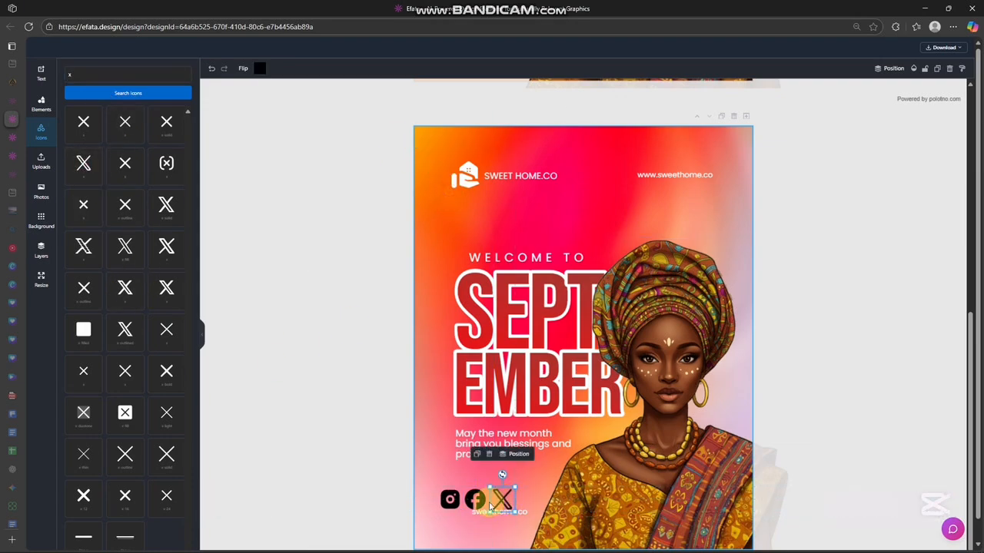
Align the Instagram, Facebook and X icons to their middle, shrink them together and place them just above the sweethome.co text
{"action": "left_click", "coordinate": [477, 505]}
{"action": "left_click", "coordinate": [452, 502], "text": "shift"}
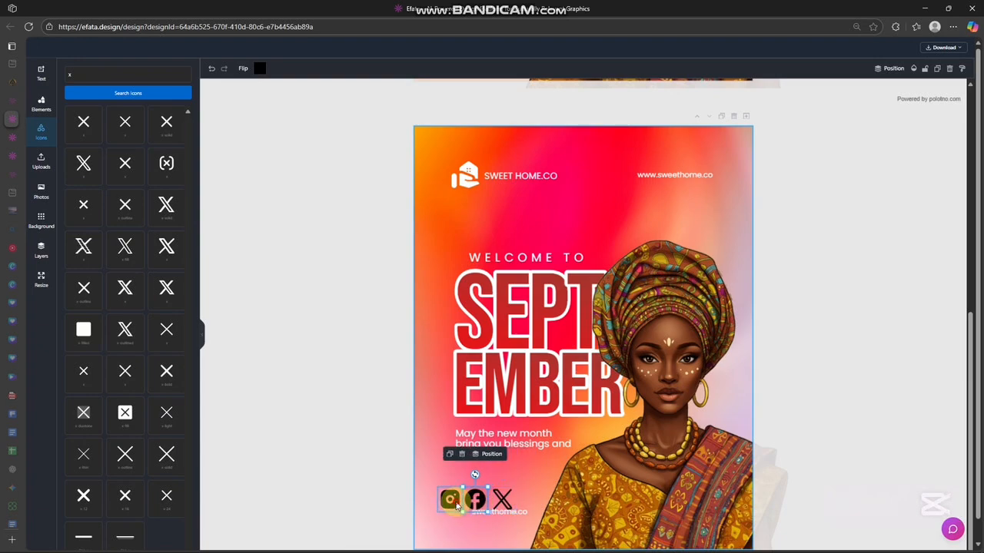
{"action": "left_click", "coordinate": [501, 504], "text": "shift"}
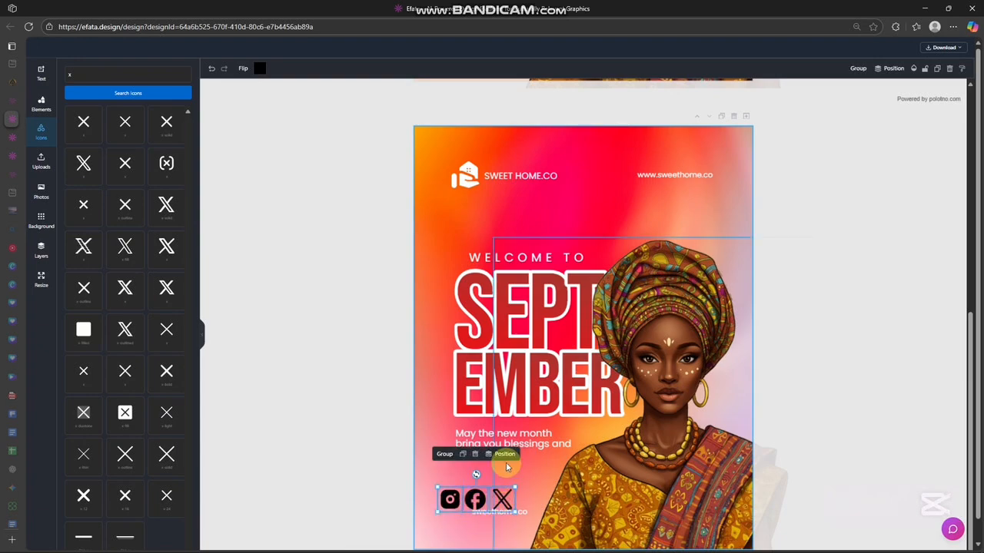
{"action": "left_click", "coordinate": [505, 455]}
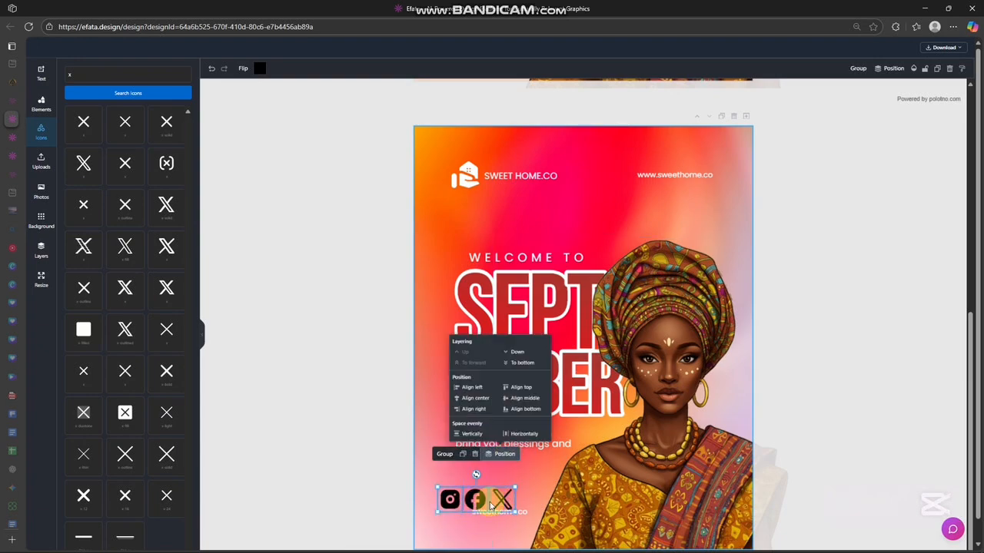
{"action": "left_click", "coordinate": [517, 393]}
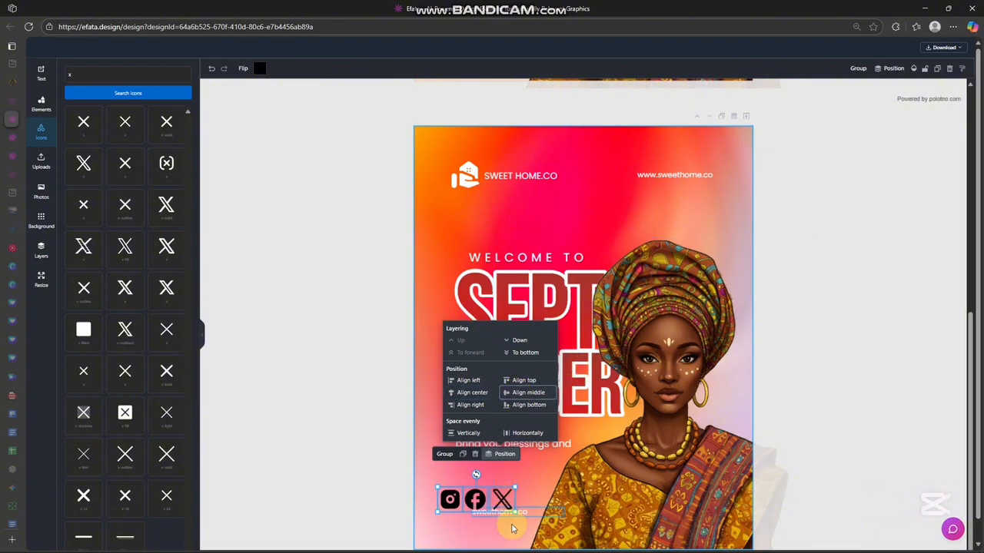
{"action": "left_click_drag", "start_coordinate": [514, 512], "coordinate": [497, 502]}
{"action": "scroll", "coordinate": [463, 525], "scroll_direction": "up", "scroll_amount": 1}
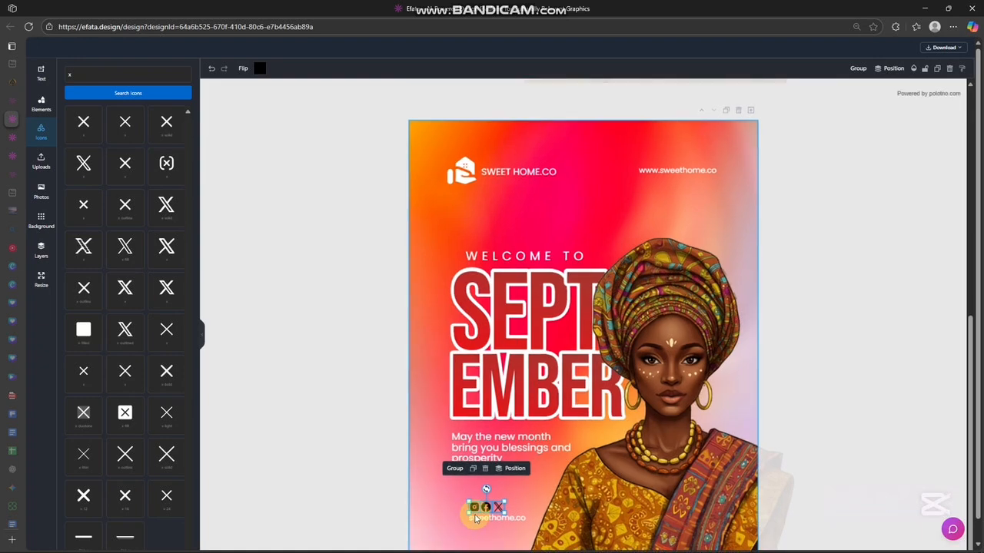
Colour the Instagram, Facebook and X icons white (FFFFFF)
{"action": "left_click_drag", "start_coordinate": [970, 323], "coordinate": [975, 351]}
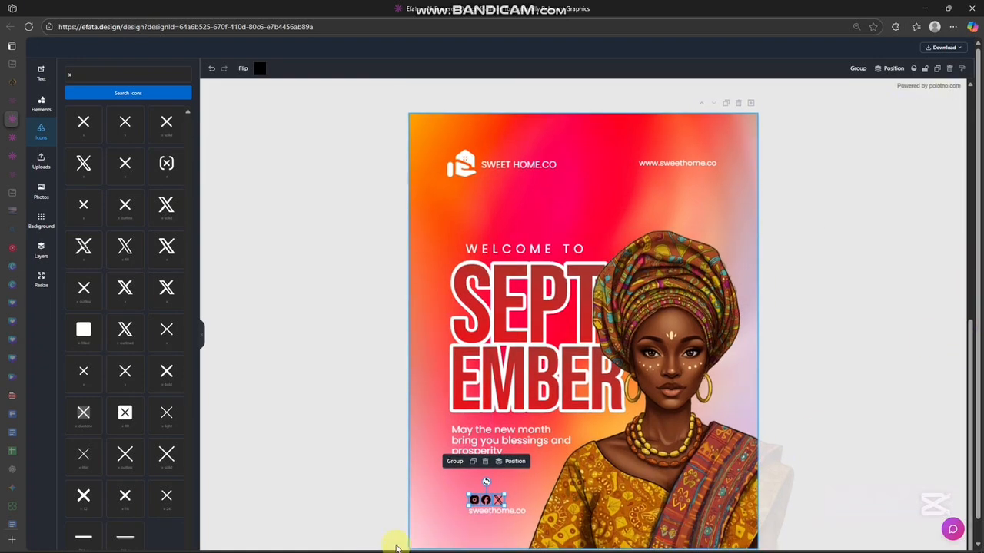
{"action": "scroll", "coordinate": [463, 532], "scroll_direction": "up", "scroll_amount": 1}
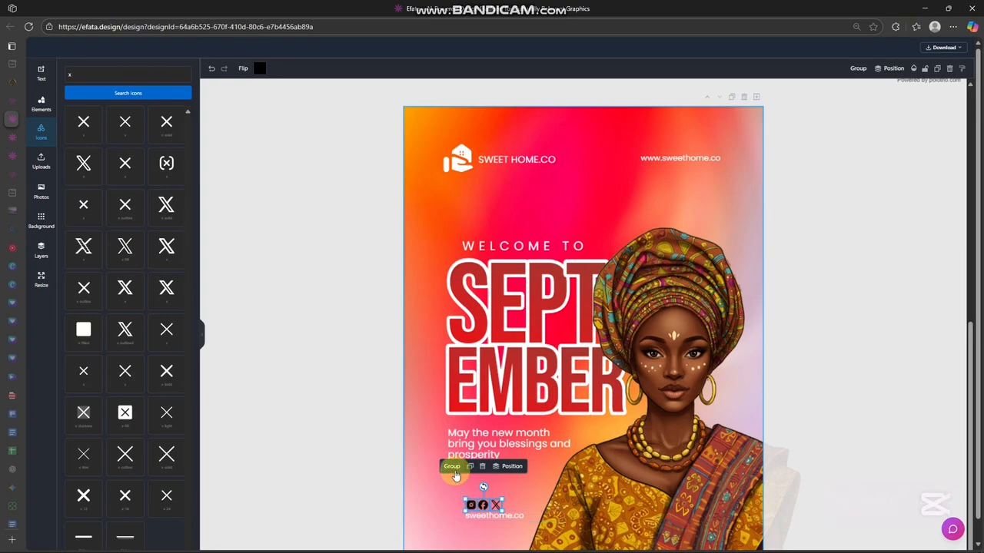
{"action": "left_click", "coordinate": [452, 468]}
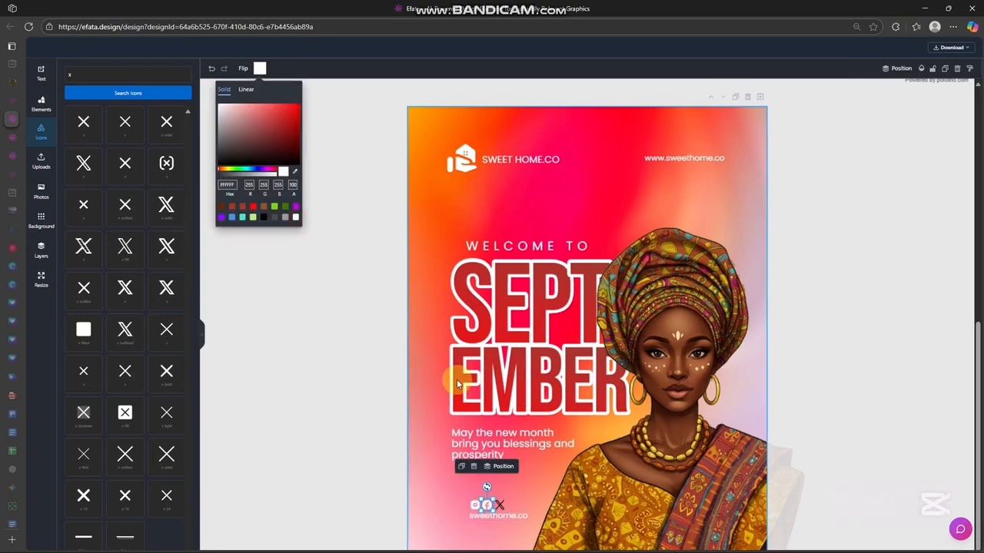
{"action": "left_click", "coordinate": [495, 507]}
{"action": "left_click", "coordinate": [260, 70]}
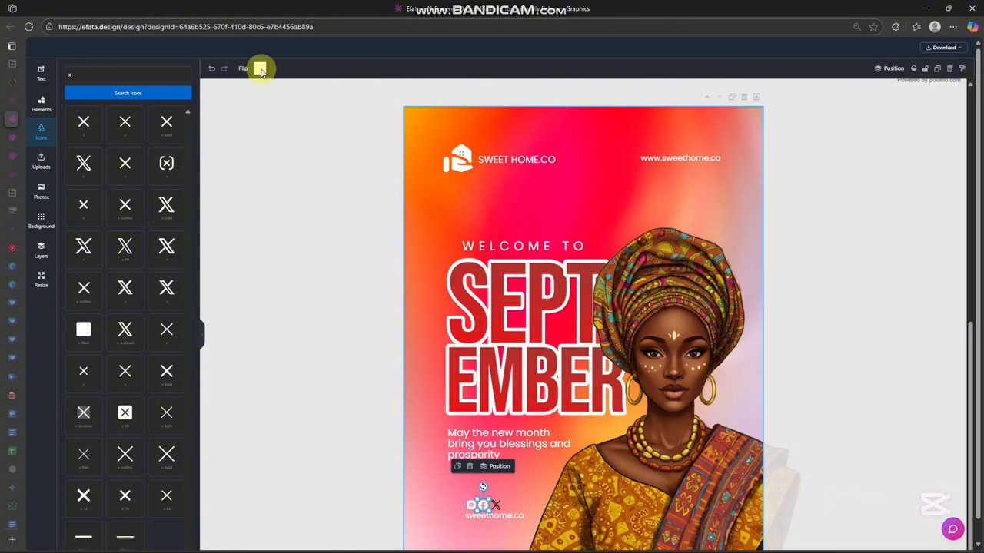
{"action": "left_click", "coordinate": [485, 508]}
{"action": "left_click", "coordinate": [496, 507]}
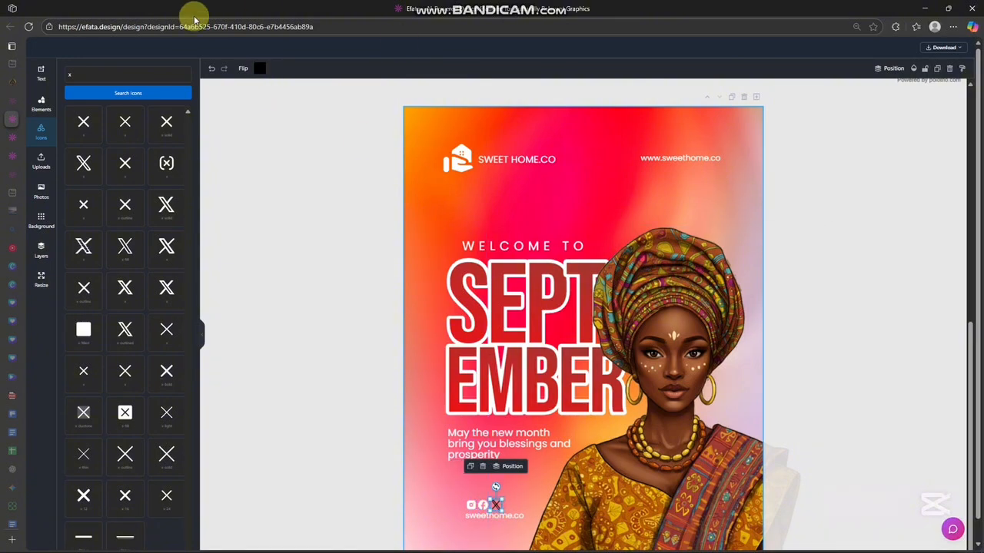
{"action": "left_click", "coordinate": [261, 70]}
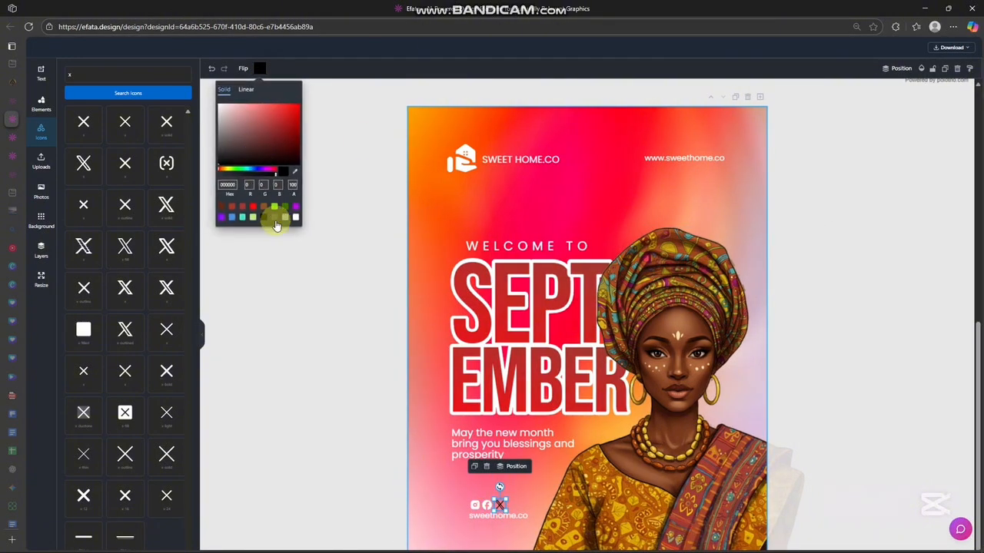
{"action": "left_click", "coordinate": [295, 216]}
{"action": "left_click", "coordinate": [483, 510]}
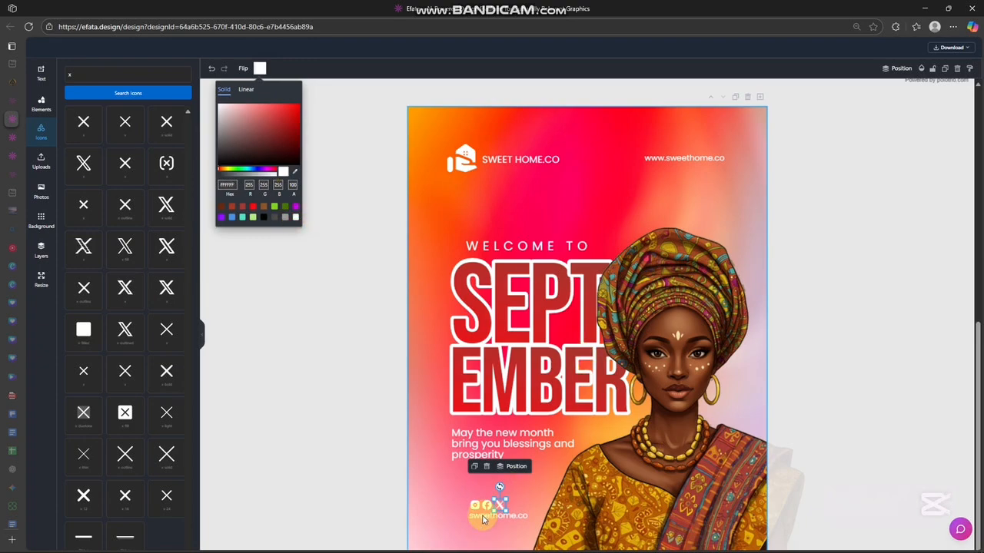
Move the three social icons and the sweethome.co text together lower on the flyer, aligned with the new-month message's left edge
{"action": "left_click", "coordinate": [474, 509]}
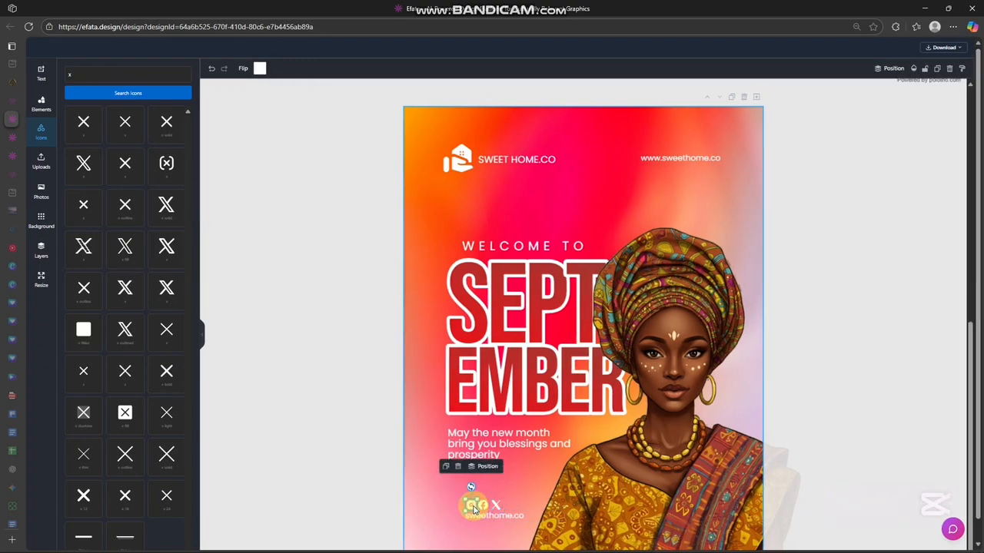
{"action": "left_click", "coordinate": [485, 508], "text": "shift"}
{"action": "left_click", "coordinate": [496, 505], "text": "shift"}
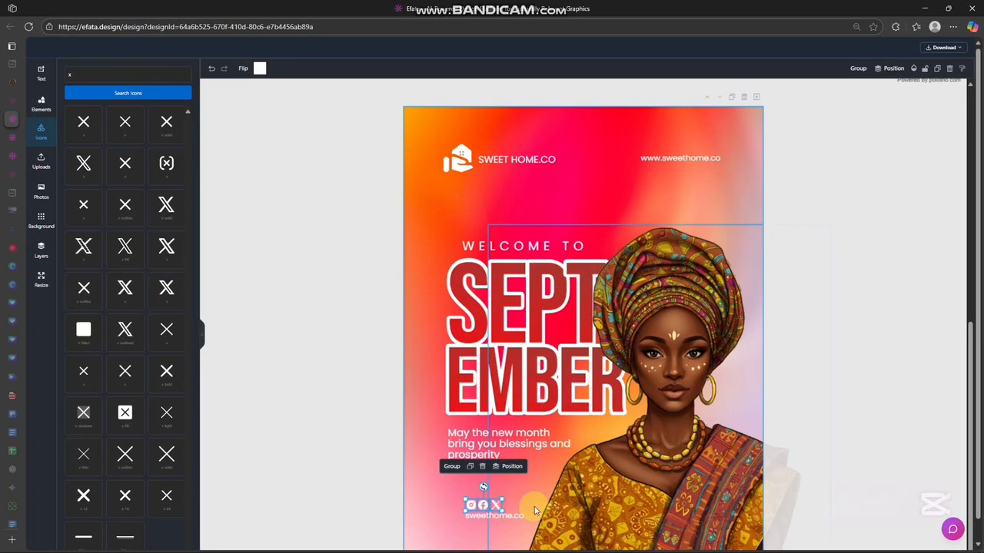
{"action": "left_click", "coordinate": [478, 520], "text": "shift"}
{"action": "left_click_drag", "start_coordinate": [517, 518], "coordinate": [503, 536]}
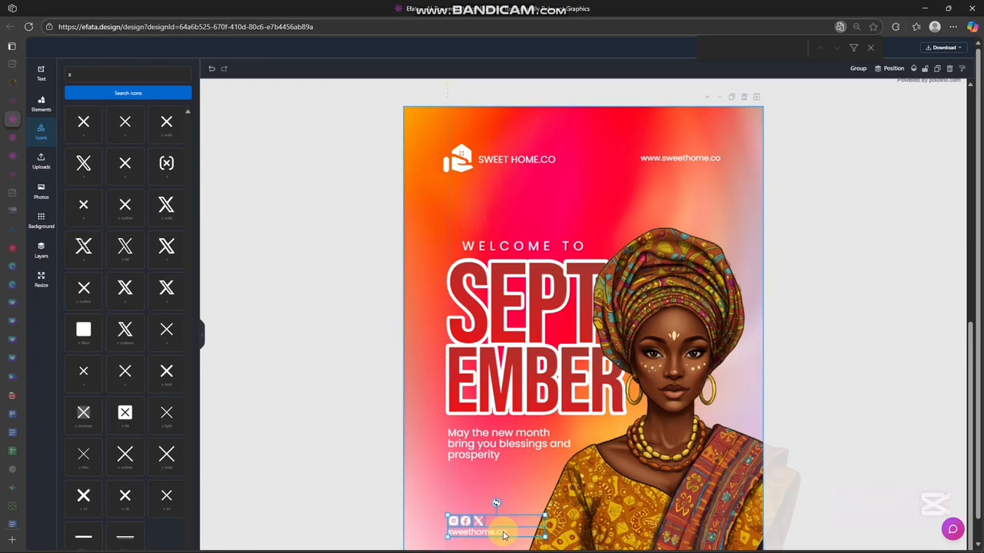
Nudge the SEPT title slightly down towards EMBER
{"action": "left_click", "coordinate": [622, 492]}
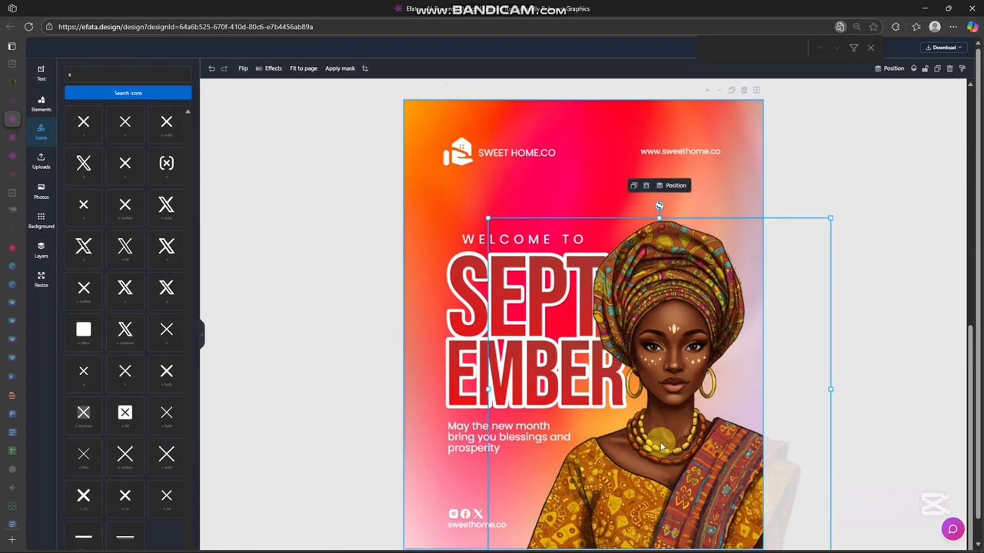
{"action": "left_click", "coordinate": [920, 402]}
{"action": "left_click", "coordinate": [478, 436]}
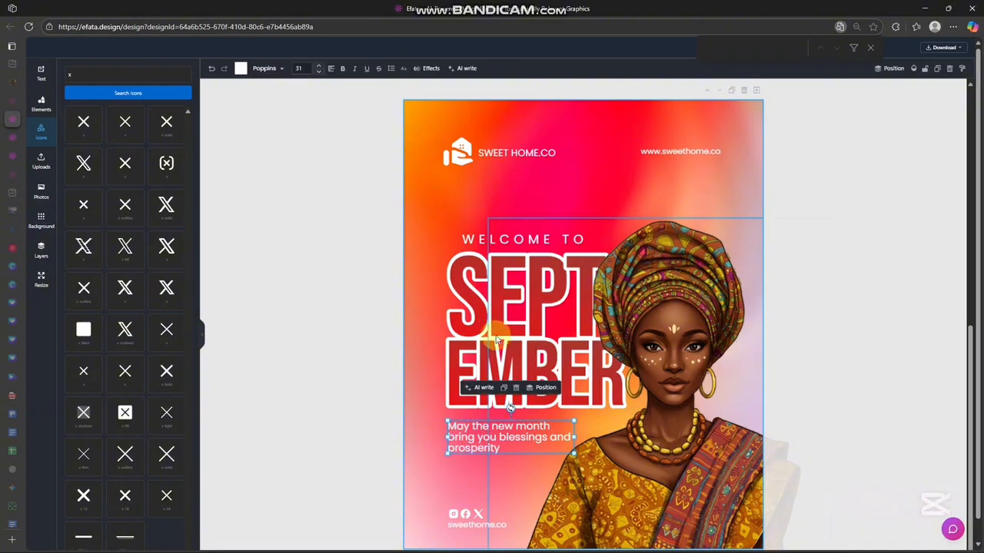
{"action": "left_click", "coordinate": [506, 323]}
{"action": "left_click", "coordinate": [465, 300]}
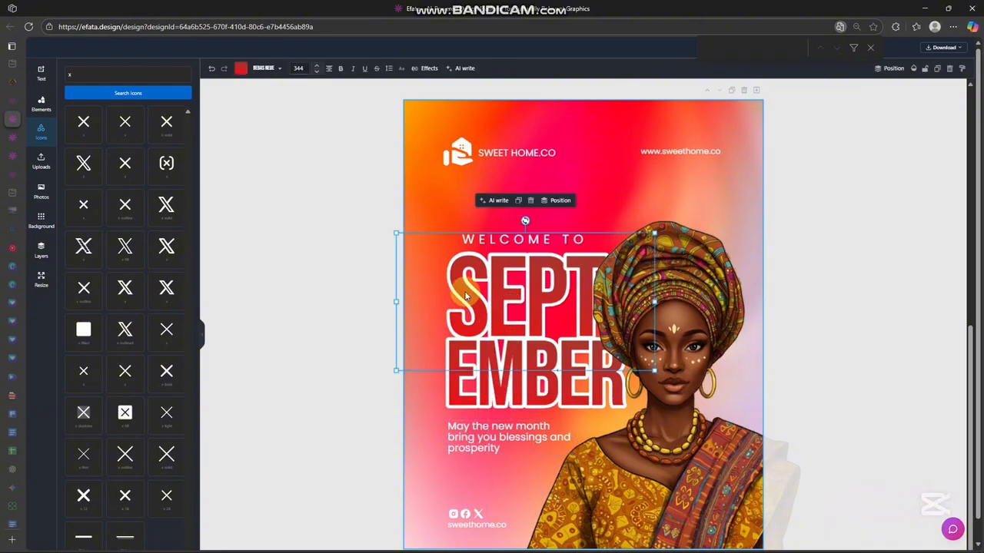
{"action": "left_click", "coordinate": [473, 373]}
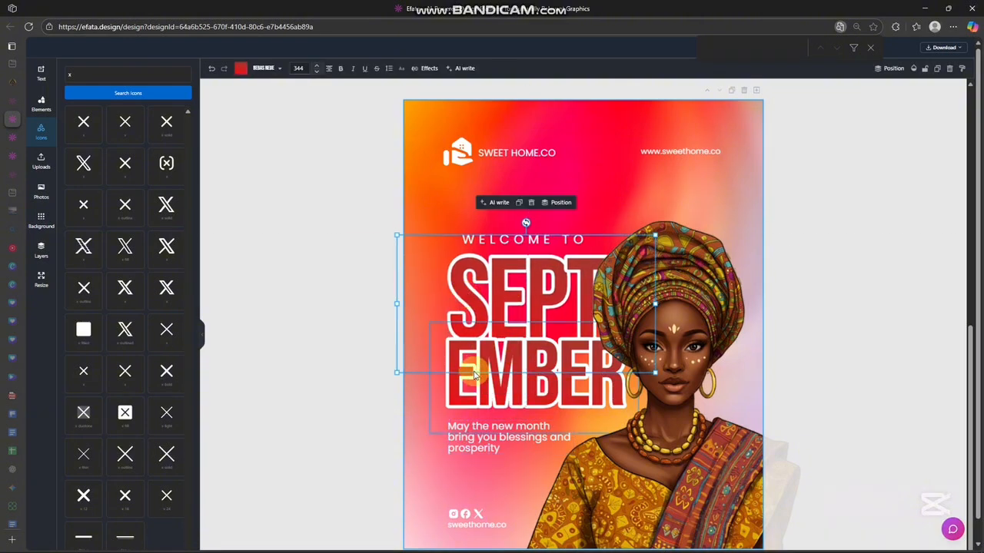
Bring the SEPT title one layer up and nudge it slightly down so it overlaps EMBER
{"action": "left_click", "coordinate": [554, 205]}
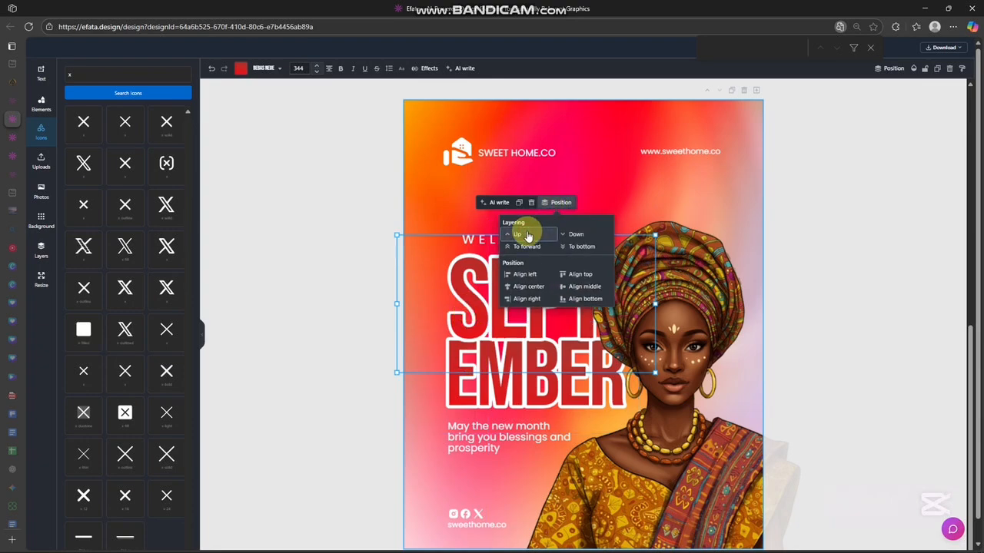
{"action": "left_click", "coordinate": [415, 218]}
{"action": "left_click", "coordinate": [459, 312]}
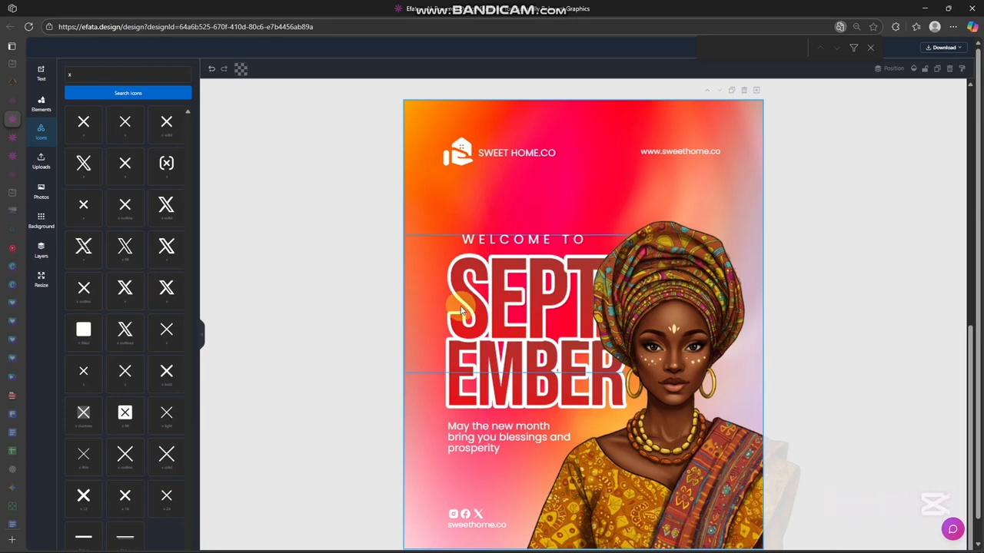
{"action": "left_click", "coordinate": [468, 307]}
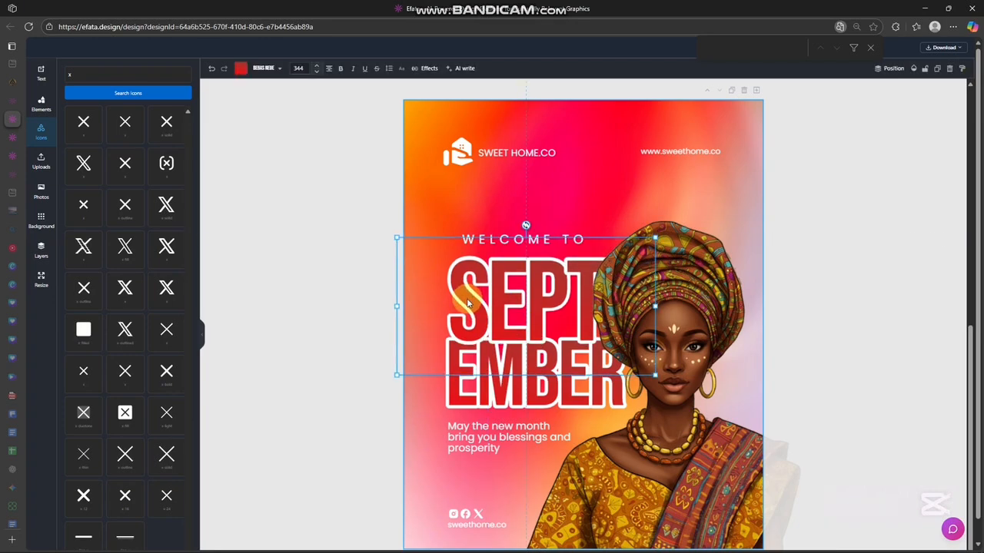
Add a shadow effect to the SEPT title and adjust the shadow's settings into a soft drop shadow
{"action": "left_click", "coordinate": [429, 68]}
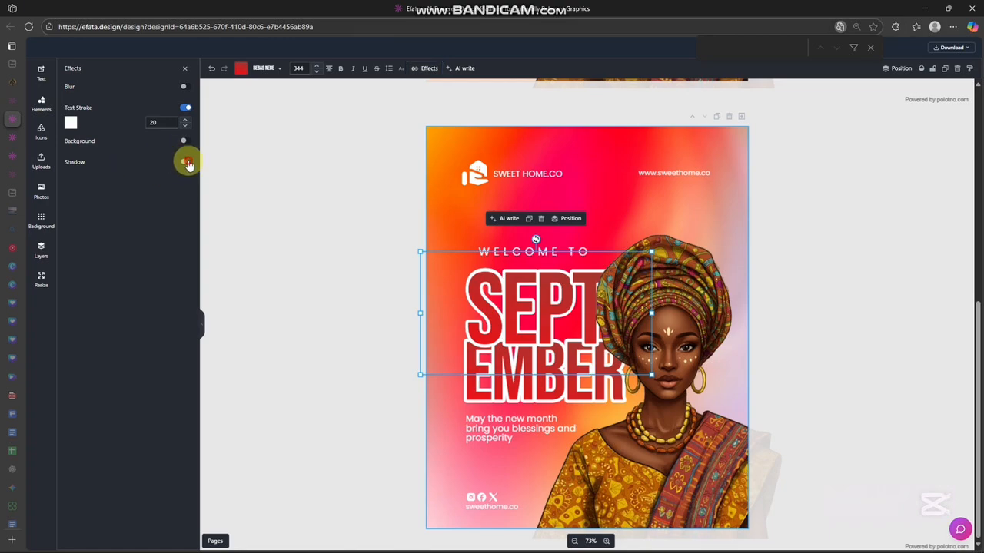
{"action": "left_click", "coordinate": [184, 161]}
{"action": "left_click_drag", "start_coordinate": [115, 191], "coordinate": [143, 236]}
{"action": "left_click_drag", "start_coordinate": [187, 259], "coordinate": [121, 265]}
Give the EMBER title a matching soft drop shadow and adjust the shadow's settings
{"action": "left_click", "coordinate": [478, 391]}
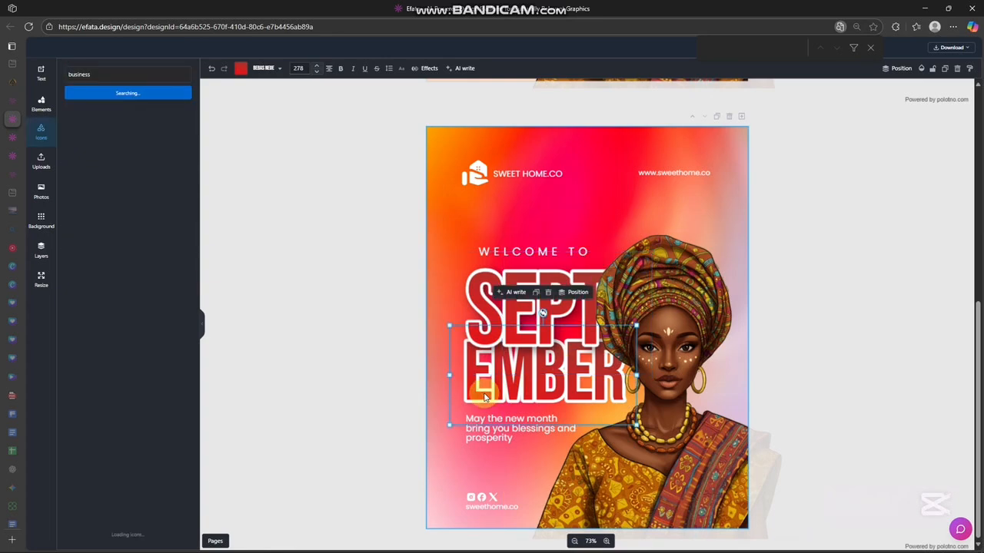
{"action": "left_click", "coordinate": [420, 70]}
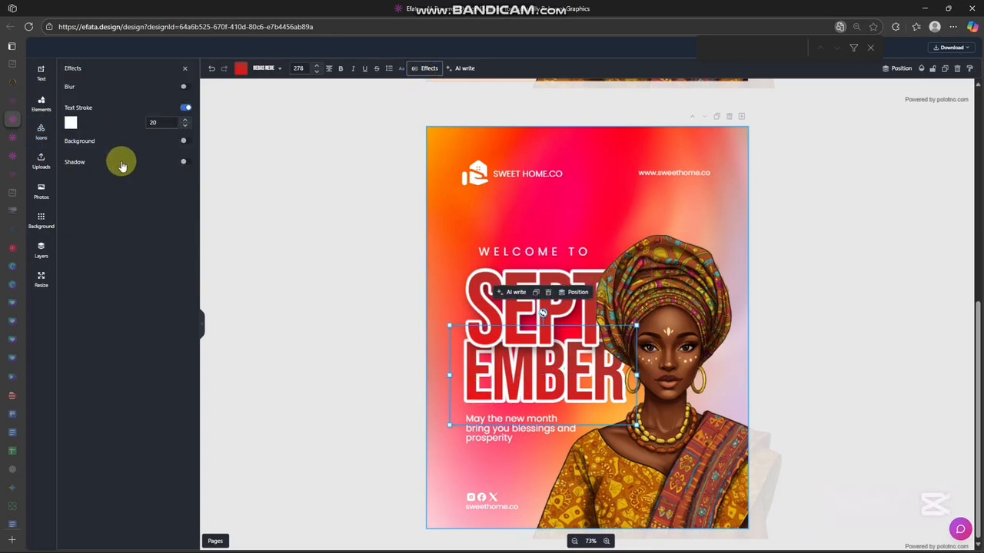
{"action": "left_click", "coordinate": [179, 158]}
{"action": "left_click_drag", "start_coordinate": [102, 190], "coordinate": [139, 237]}
{"action": "left_click_drag", "start_coordinate": [190, 260], "coordinate": [128, 269]}
Shift the WELCOME TO text slightly left above the SEPT title
{"action": "left_click", "coordinate": [345, 222]}
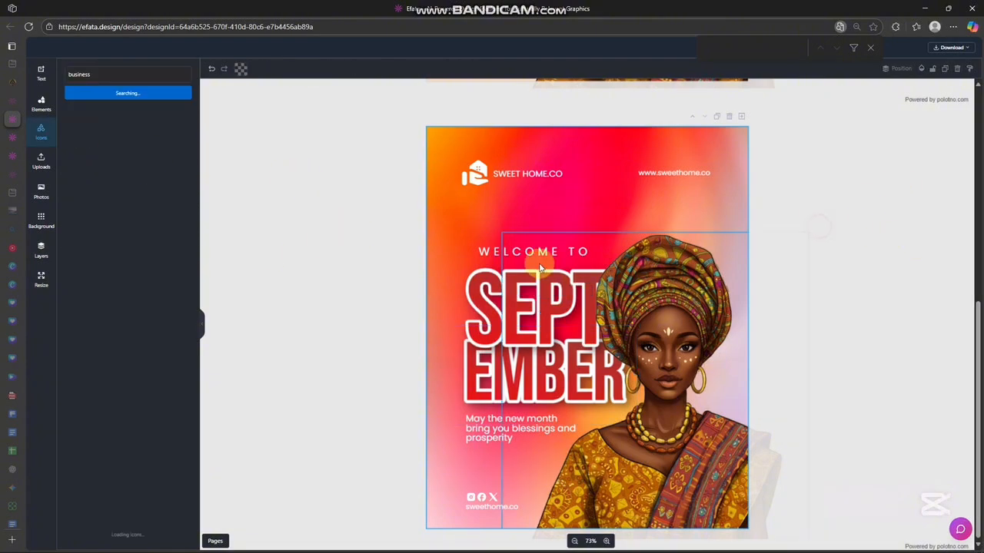
{"action": "left_click", "coordinate": [479, 252]}
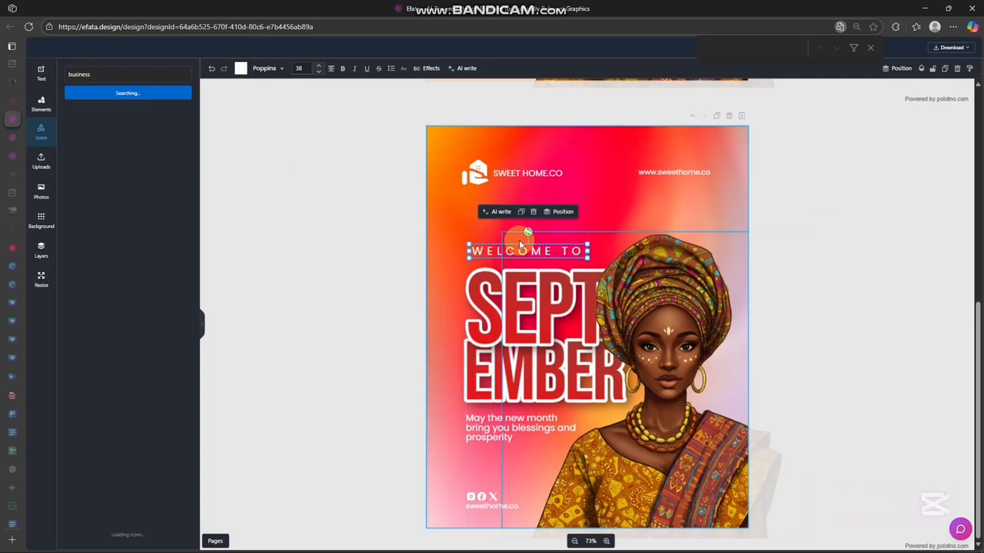
{"action": "left_click", "coordinate": [874, 237]}
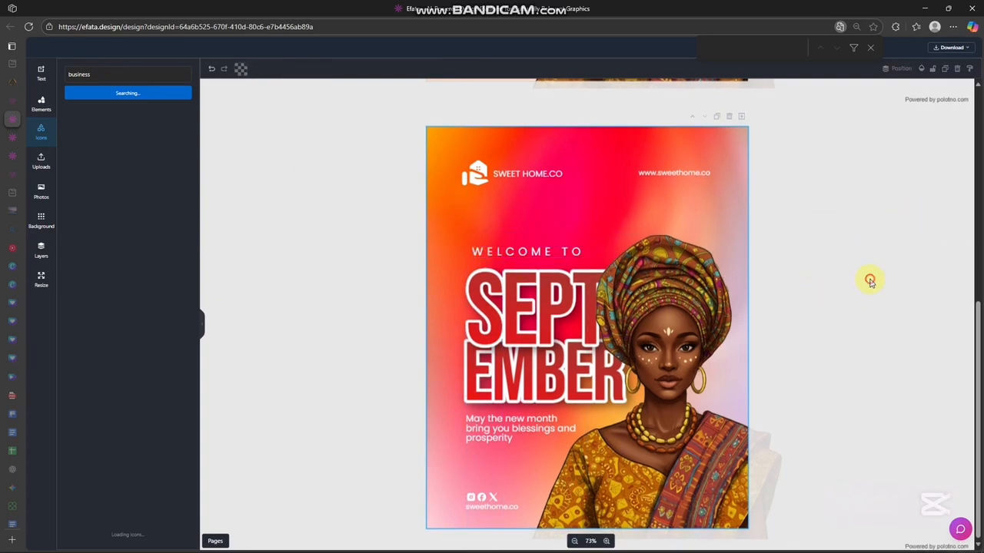
Move the woman illustration slightly up and to the right on the flyer
{"action": "left_click", "coordinate": [672, 388]}
{"action": "left_click_drag", "start_coordinate": [672, 387], "coordinate": [680, 380]}
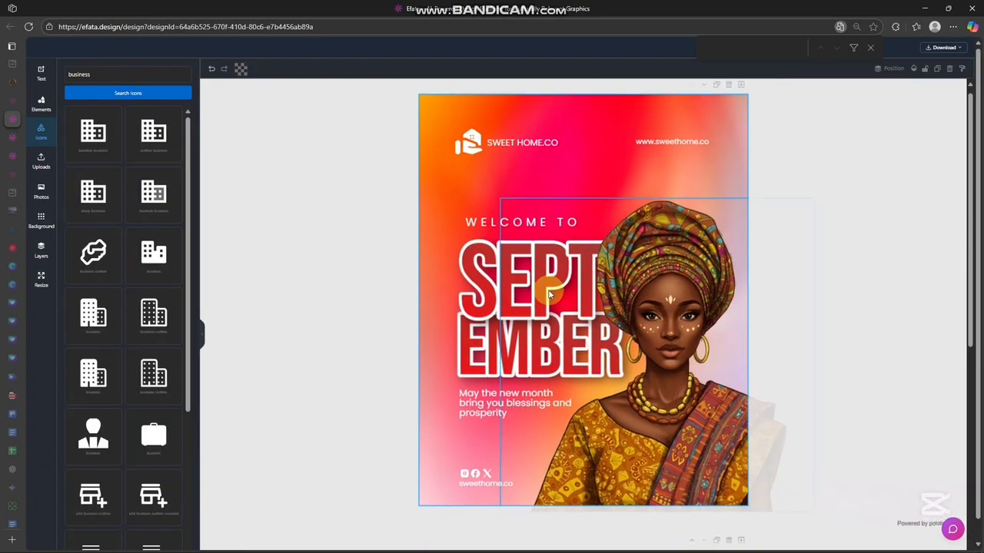
{"action": "left_click", "coordinate": [775, 226]}
Download the finished flyer as a high-quality JPEG
{"action": "left_click", "coordinate": [909, 193]}
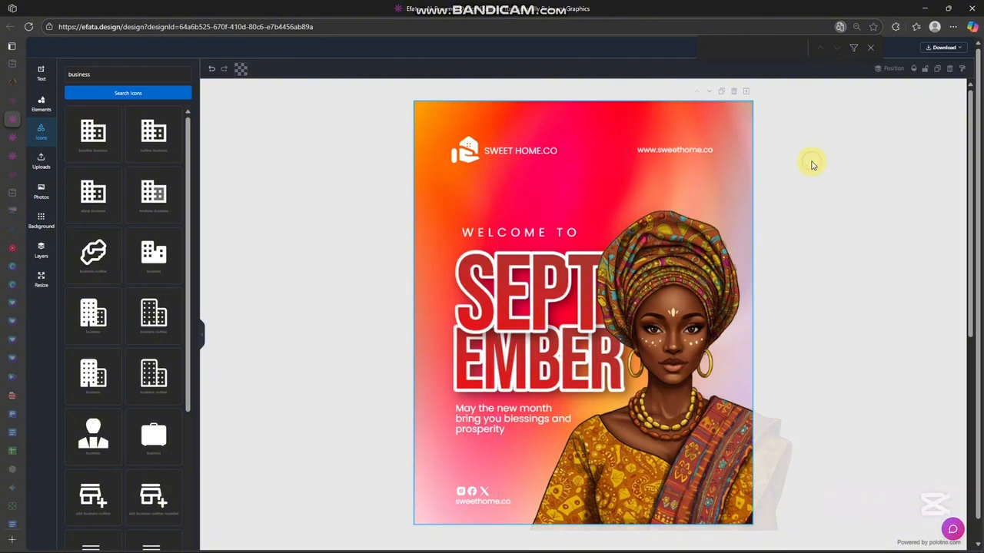
{"action": "left_click", "coordinate": [944, 47]}
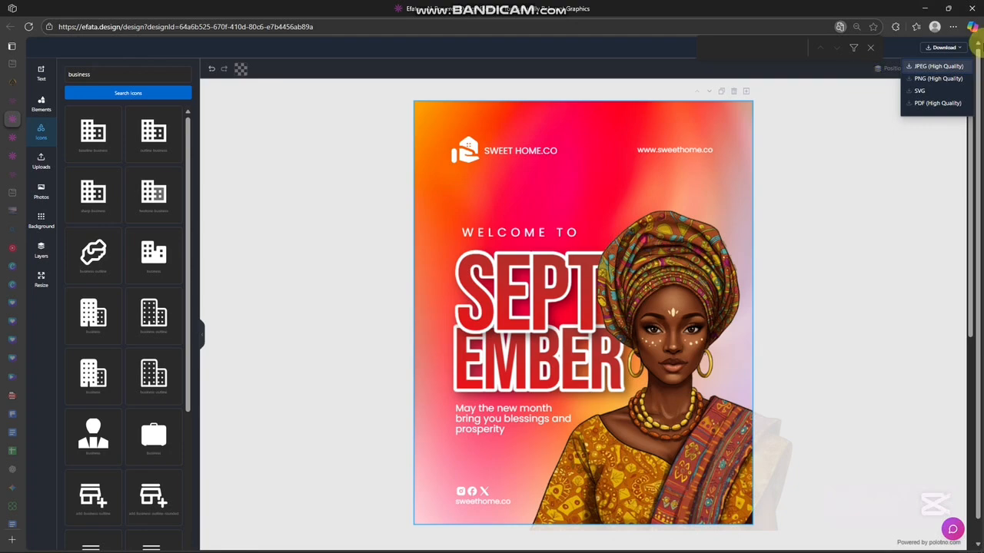
{"action": "left_click", "coordinate": [939, 67]}
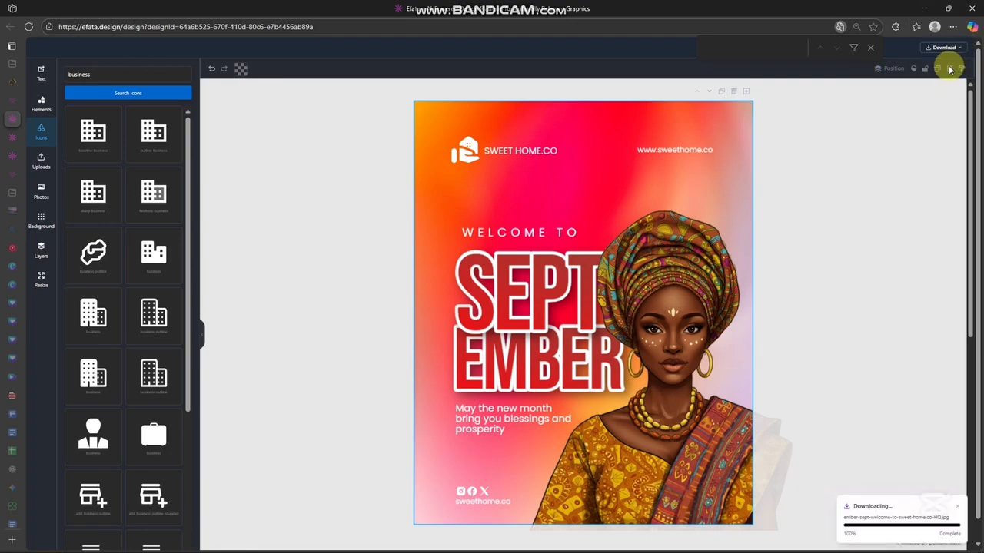